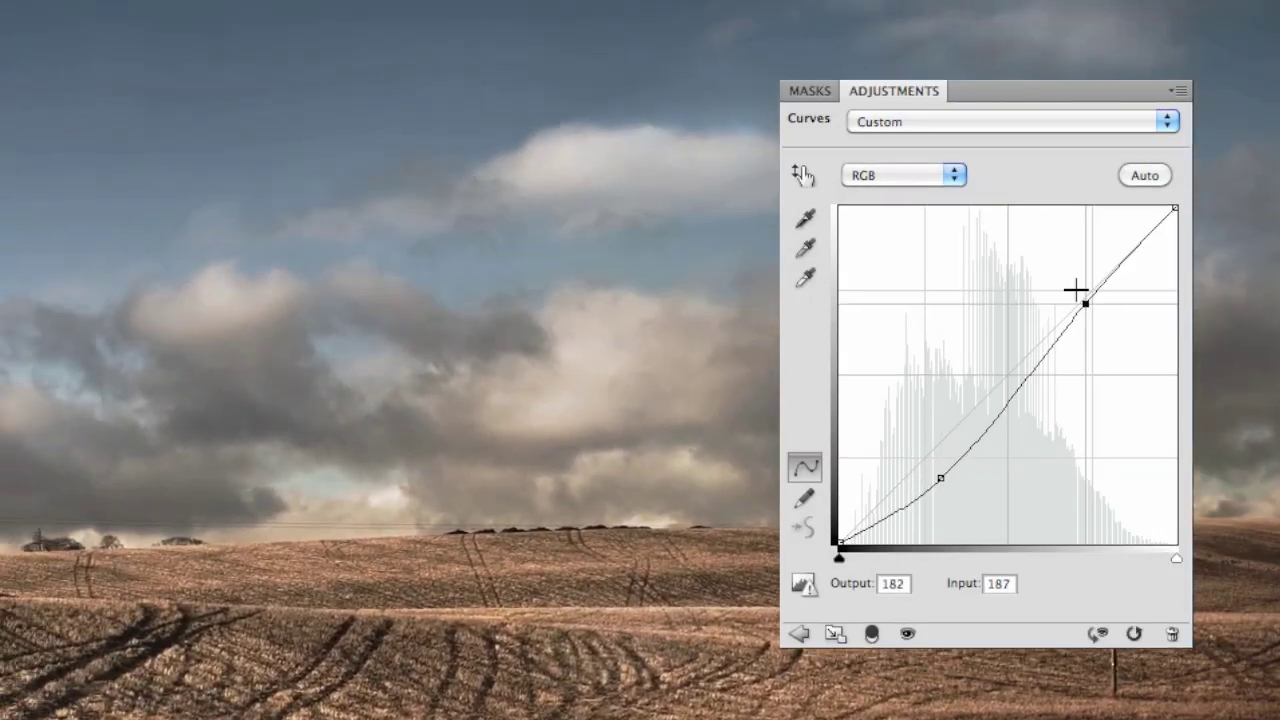
Select all five Samii Latex collection photos in the Library grid.
drag(1076, 290, 1071, 283)
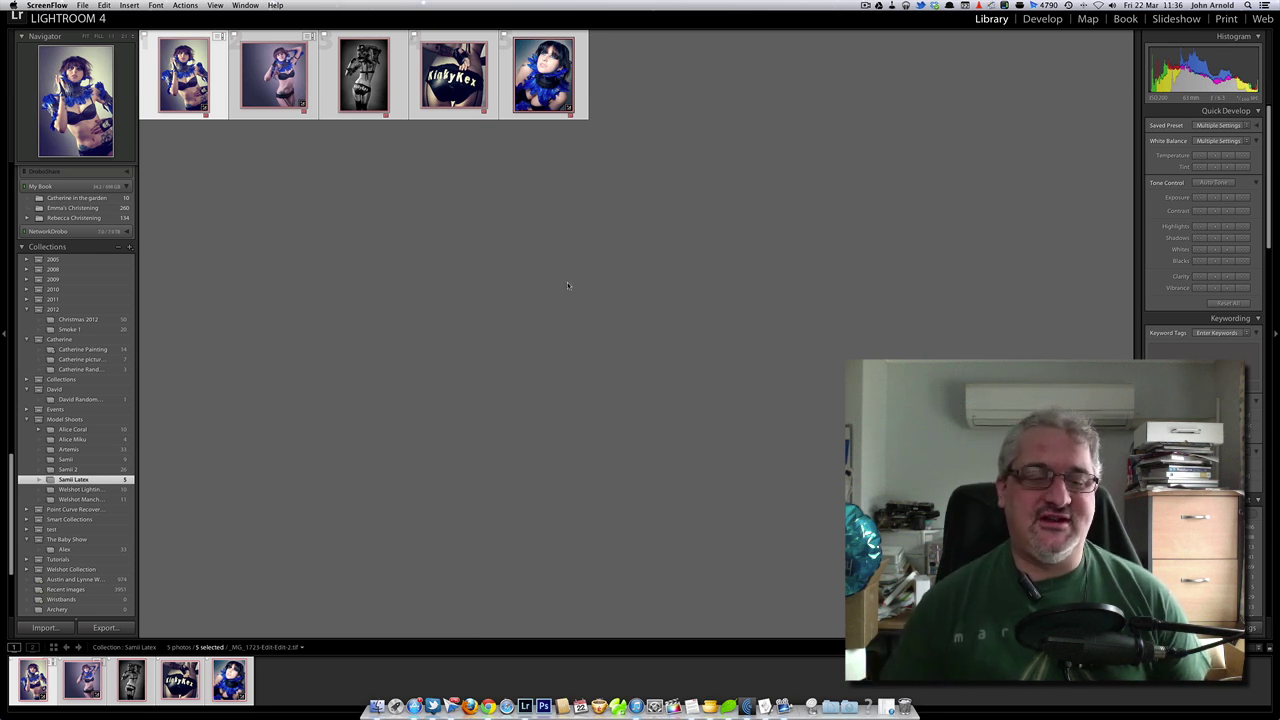
In full screen, open Export for the five photos from Burn Full-Sized JPEGs, exporting to Hard Drive.
key(f)
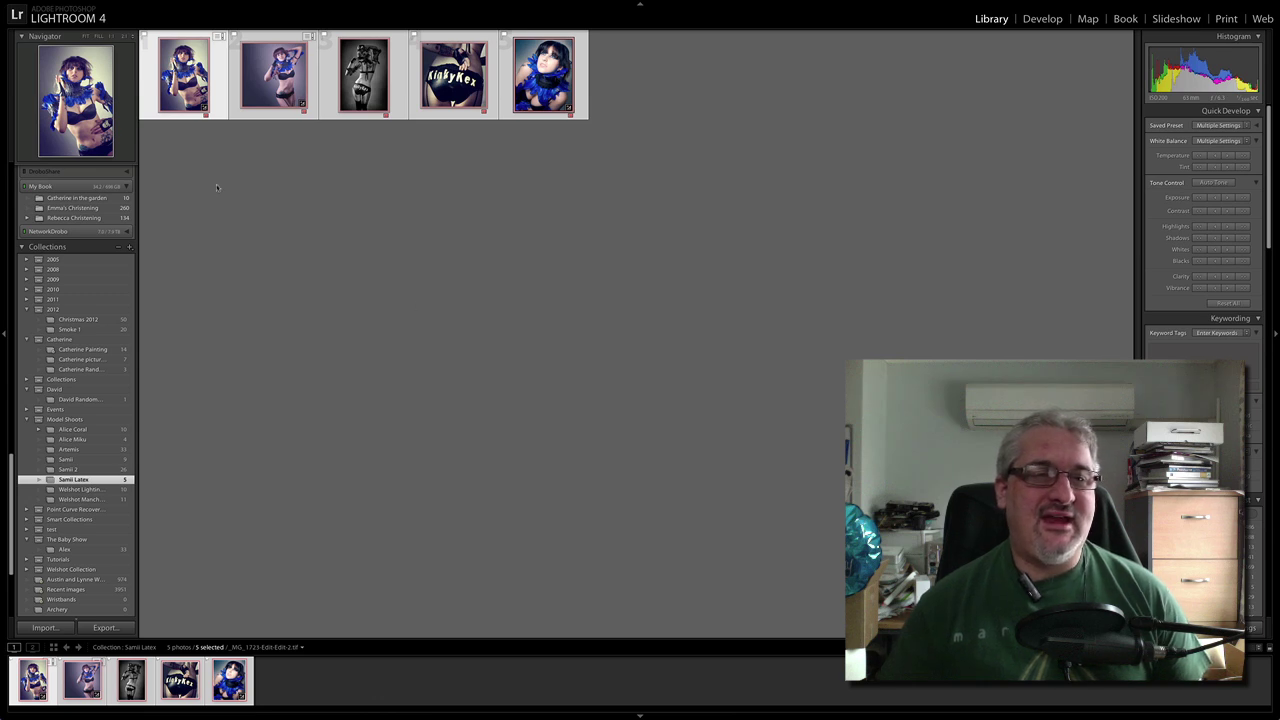
click(77, 5)
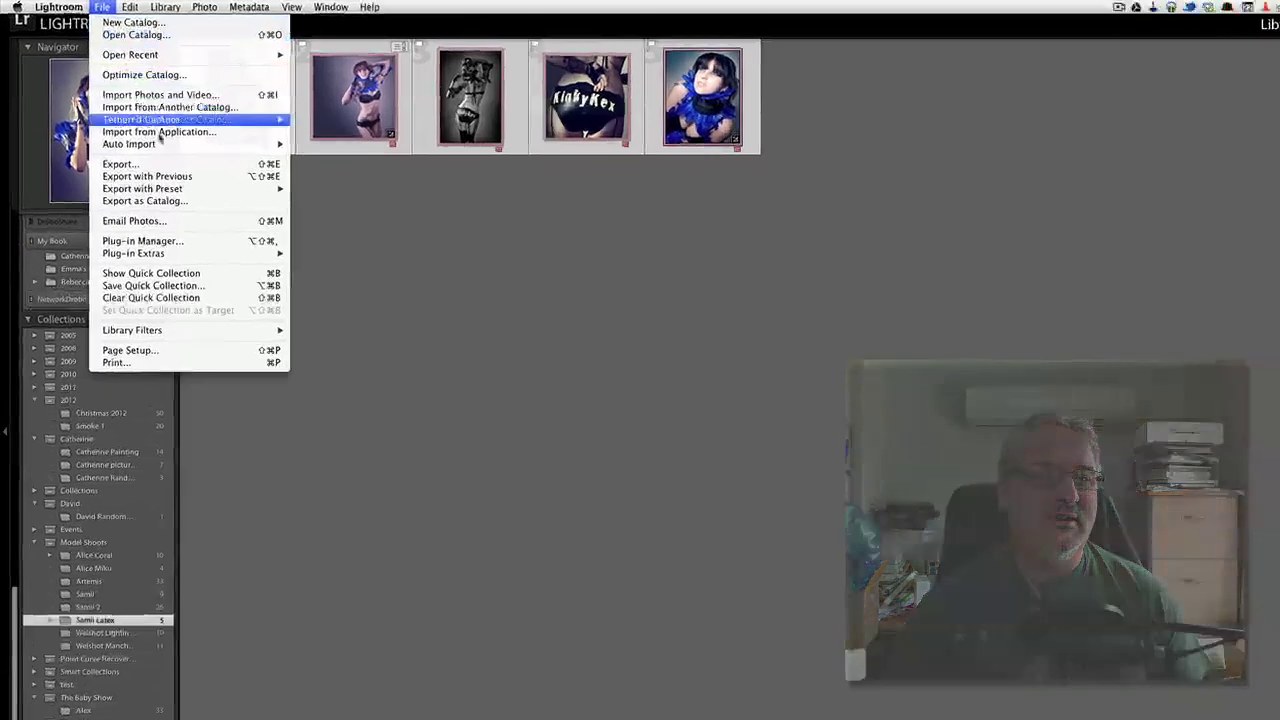
click(119, 163)
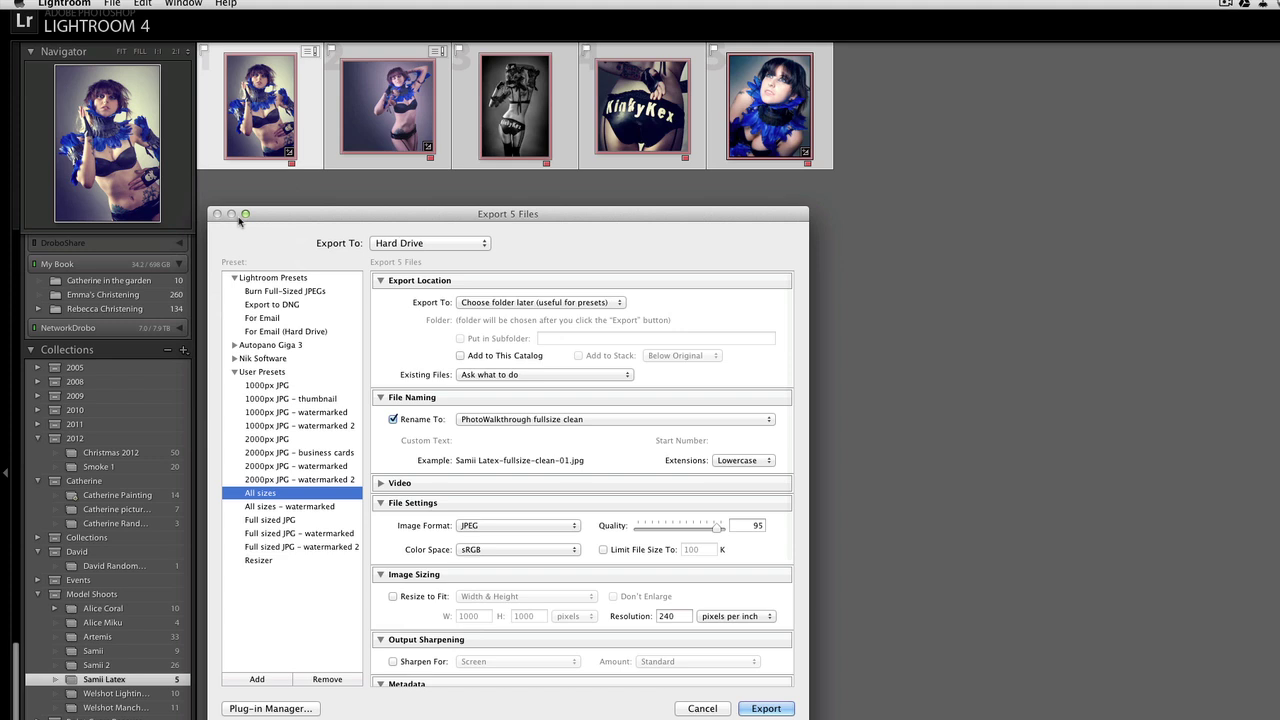
click(305, 594)
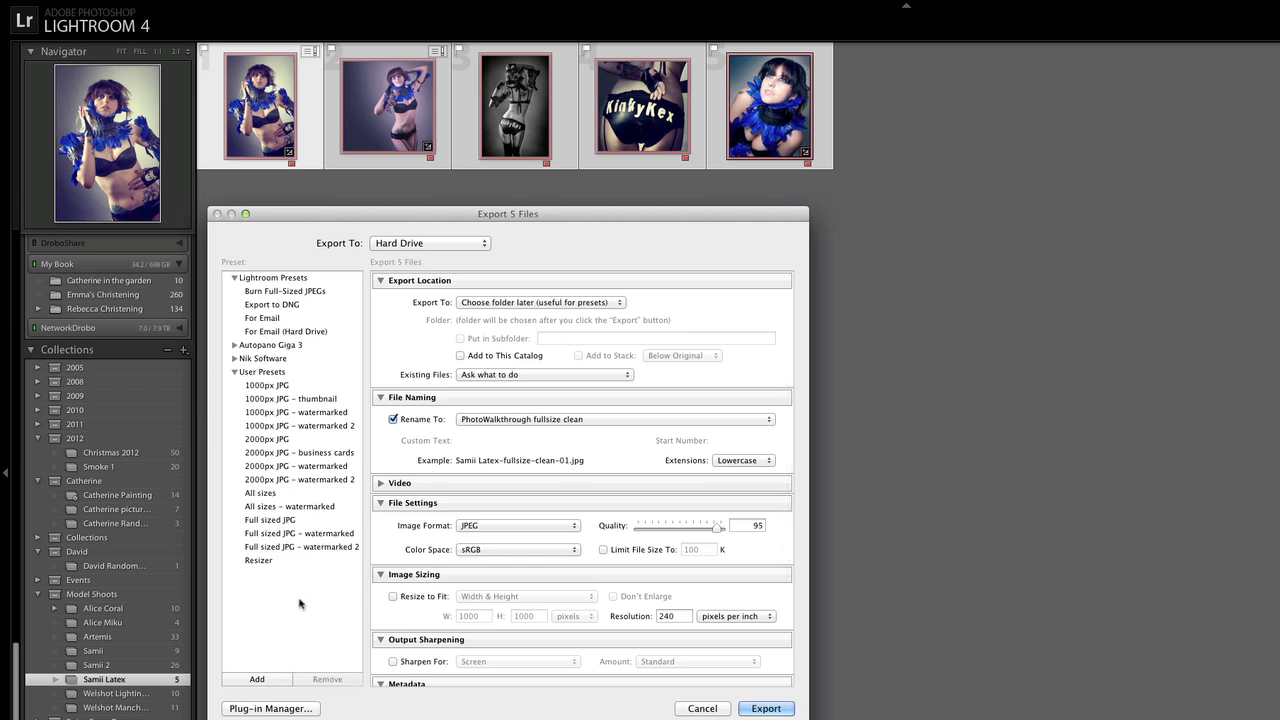
click(273, 291)
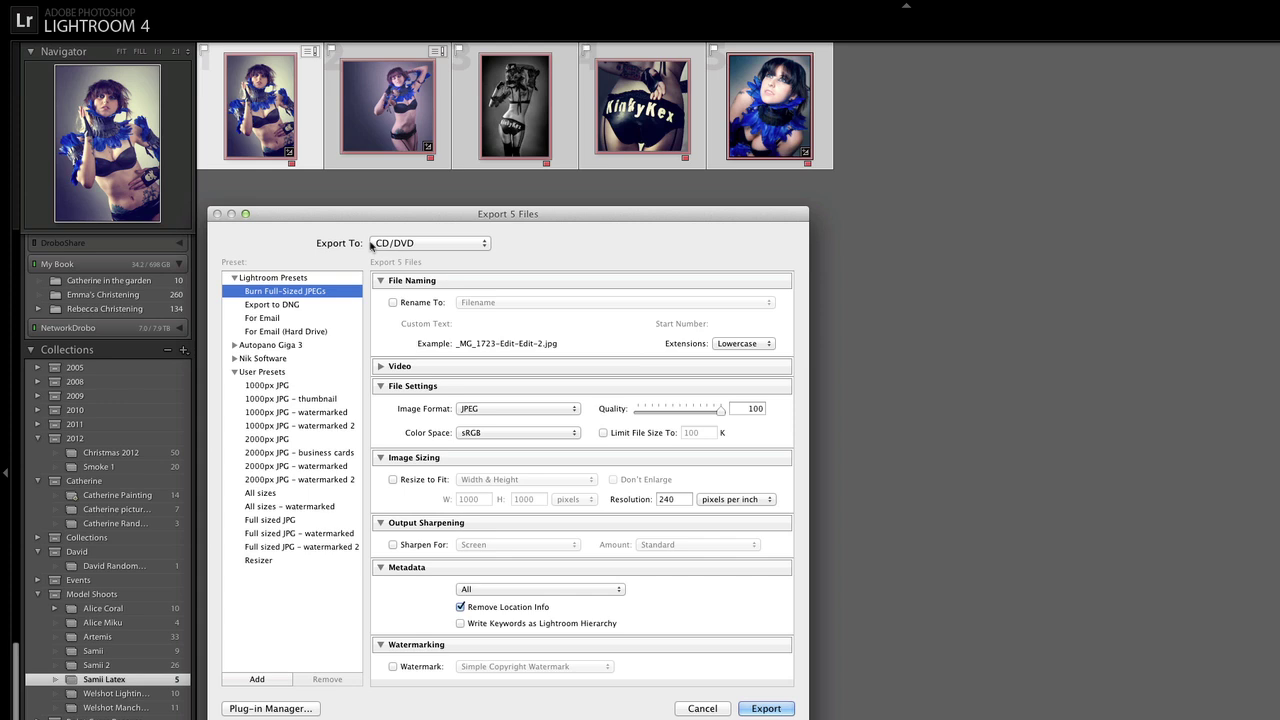
click(403, 247)
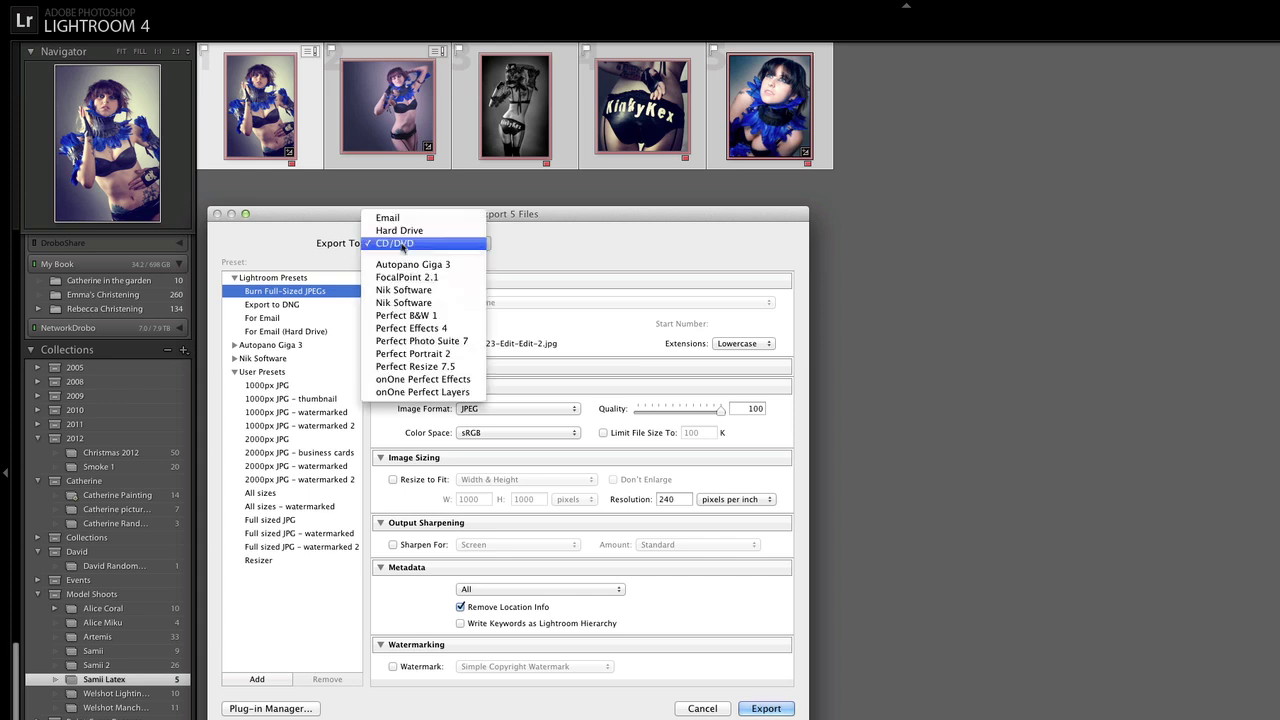
click(445, 232)
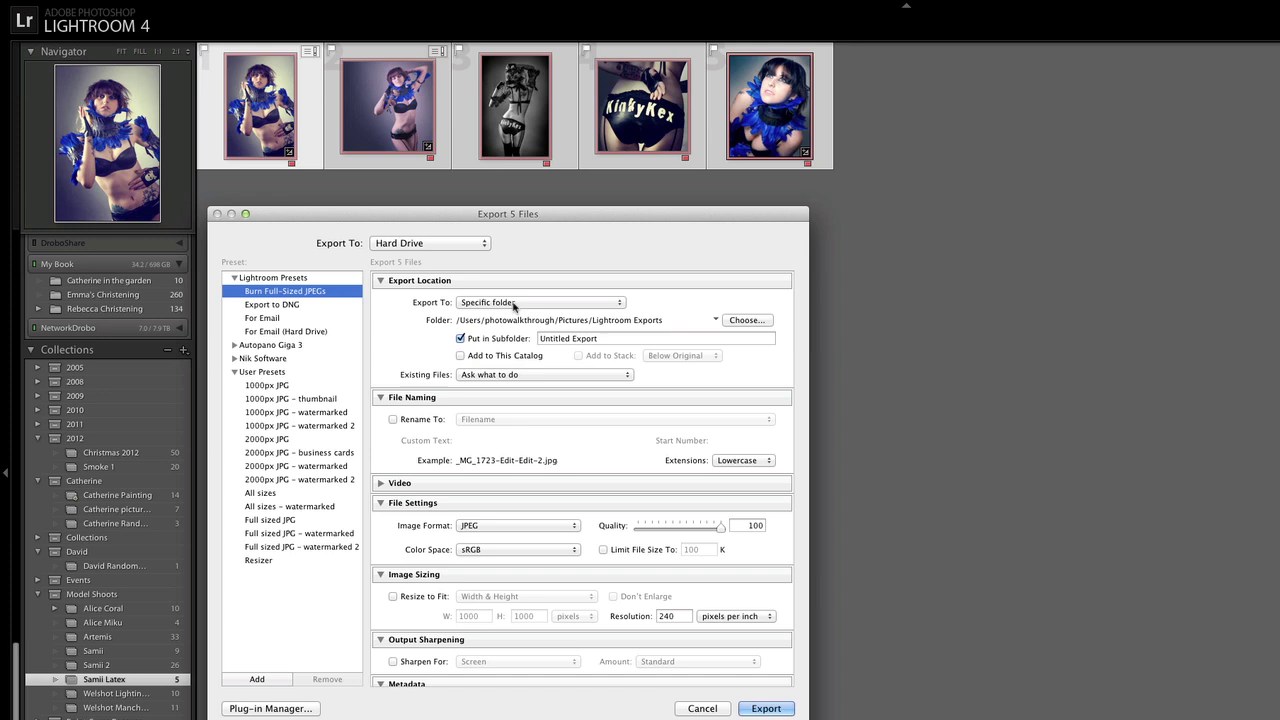
Set Export To 'Choose folder later (useful for presets)' and enable Rename To.
click(514, 306)
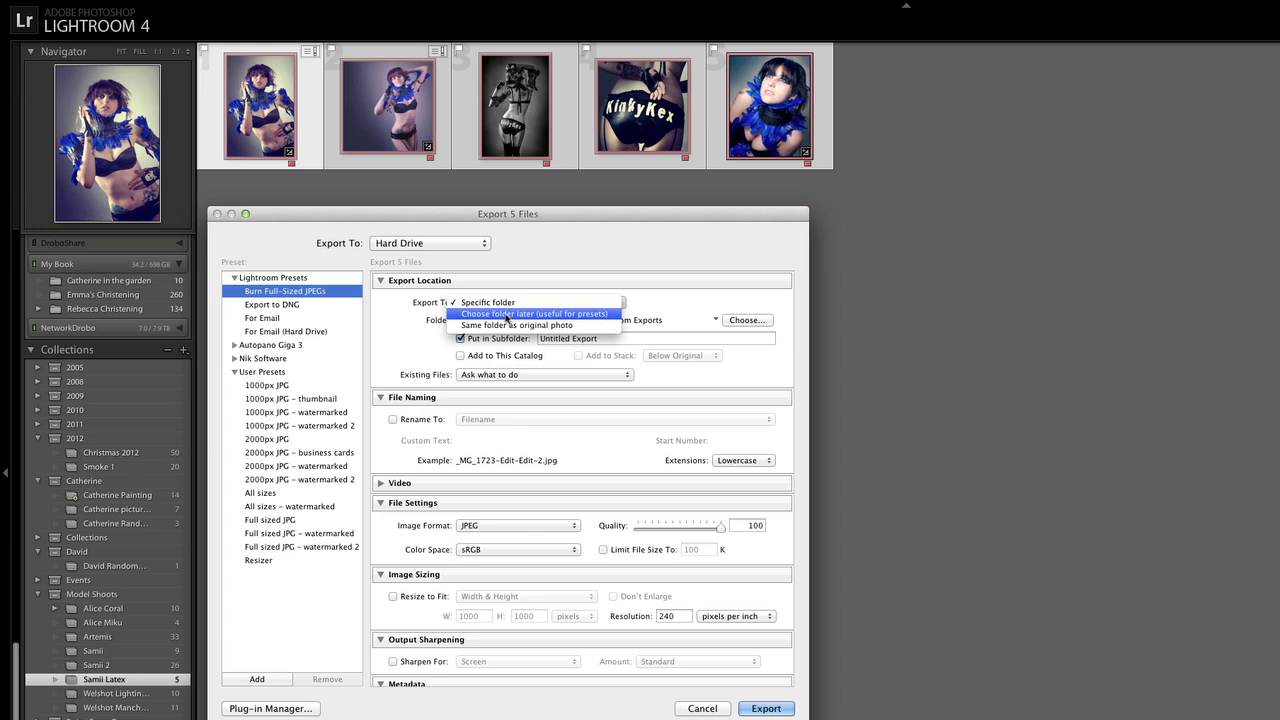
click(507, 316)
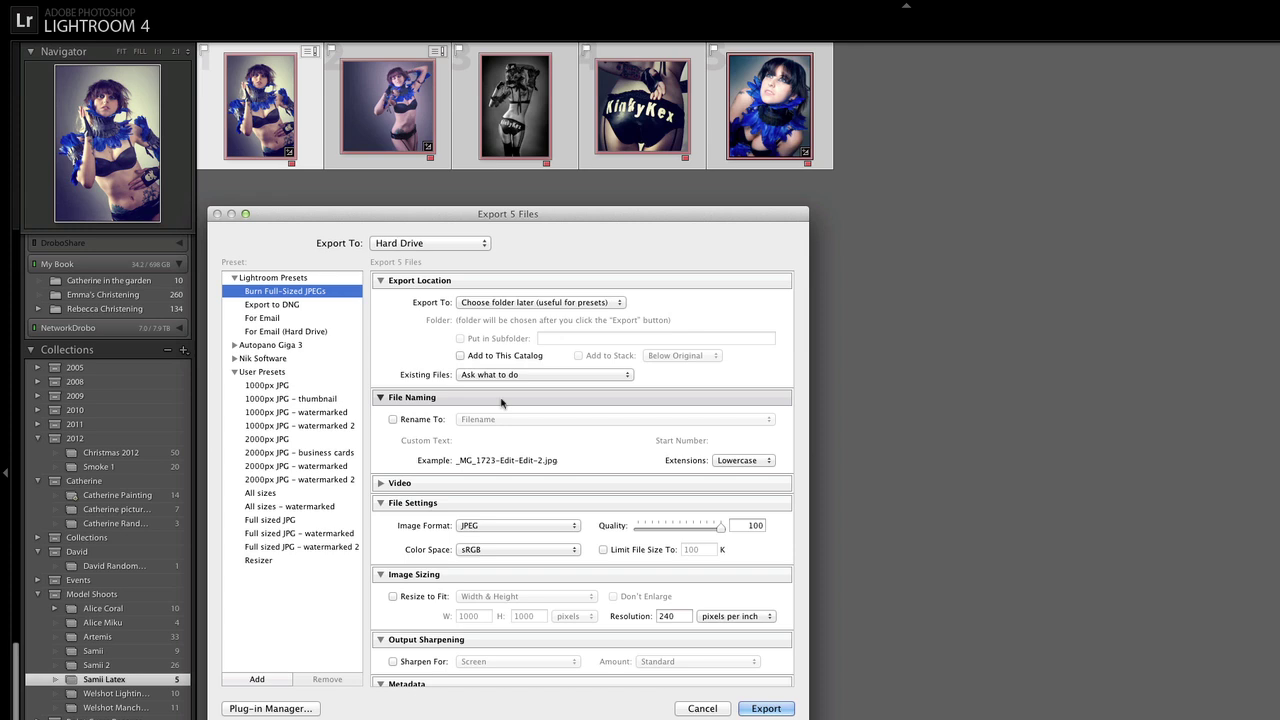
click(417, 423)
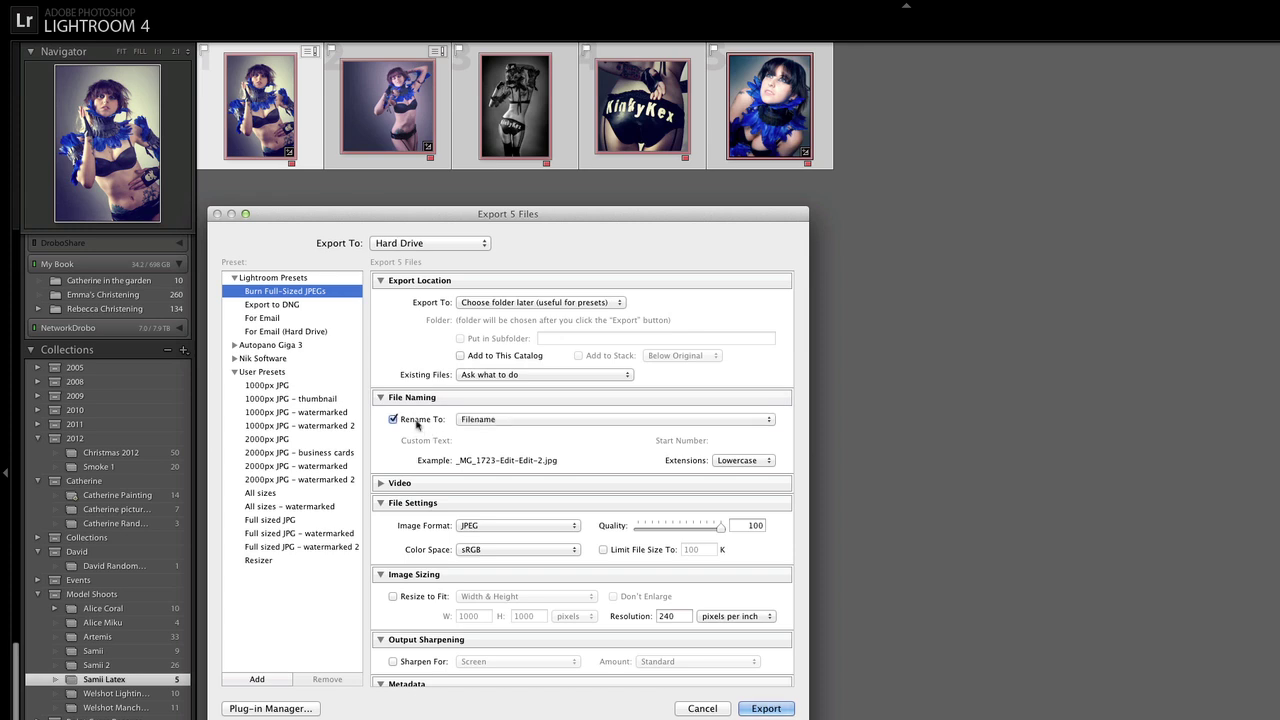
Edit the rename template to append '-fullsize' after the Filename token.
click(479, 422)
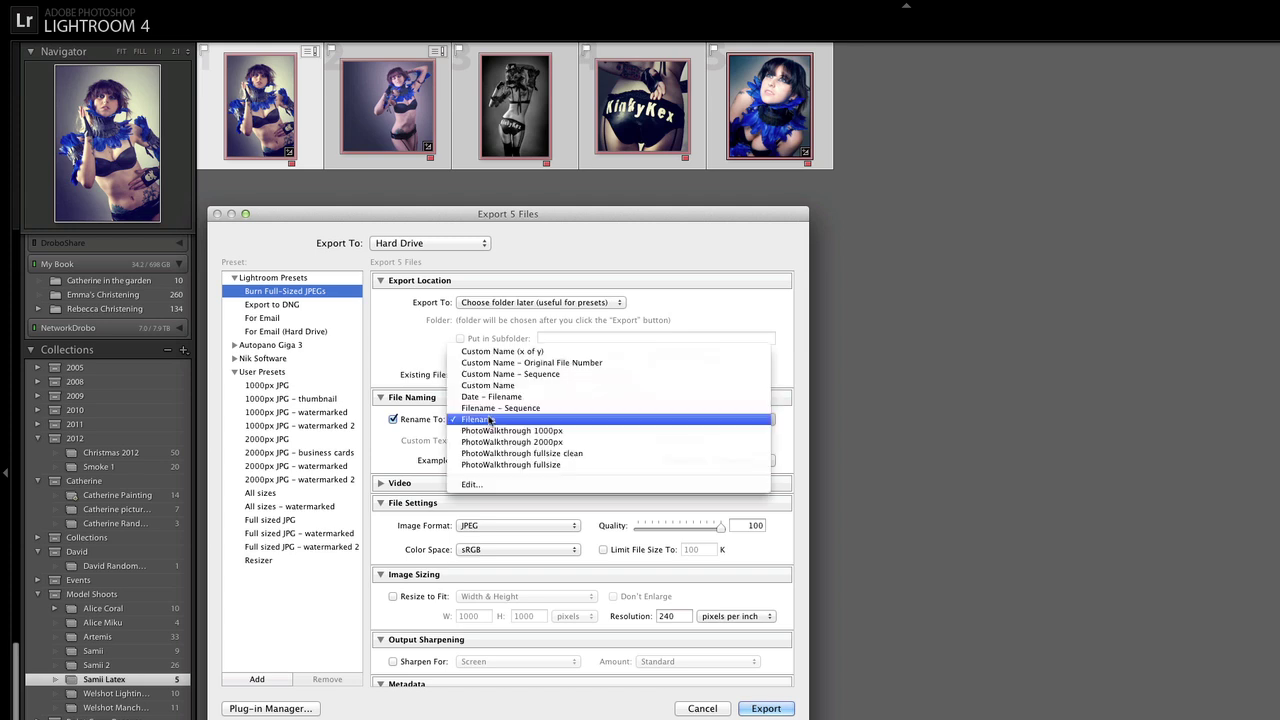
click(490, 485)
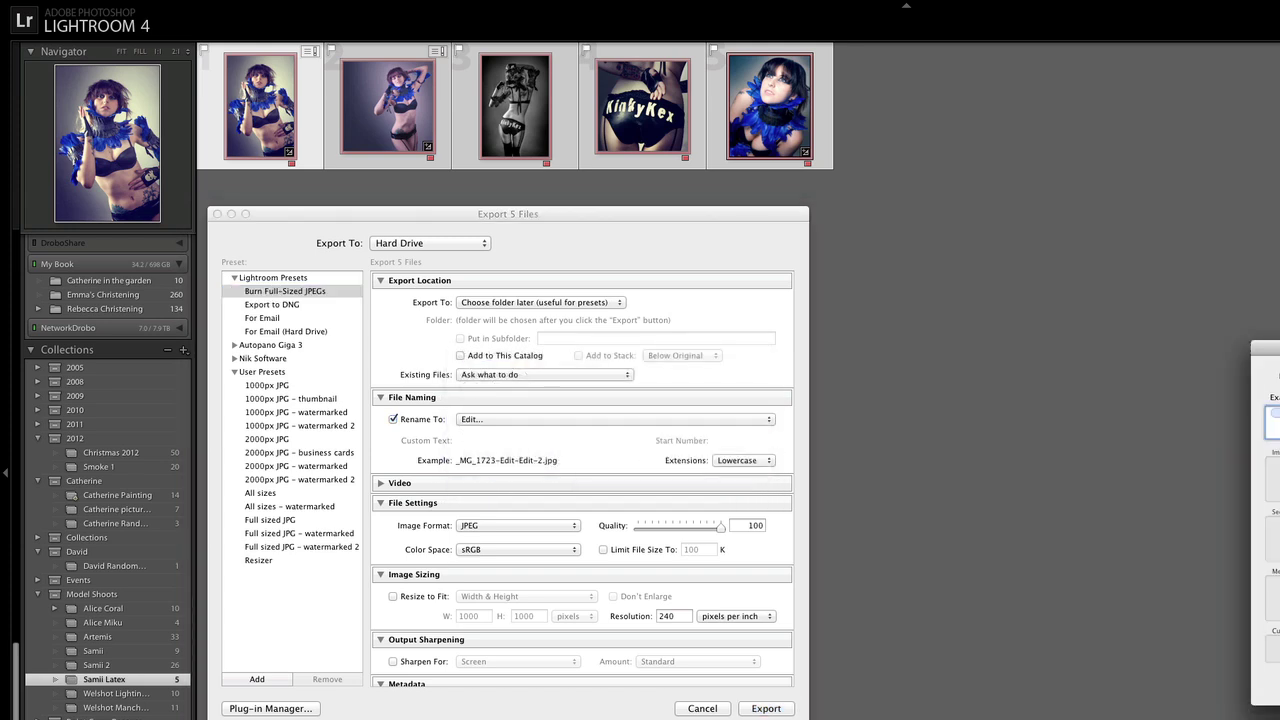
drag(1279, 345, 963, 299)
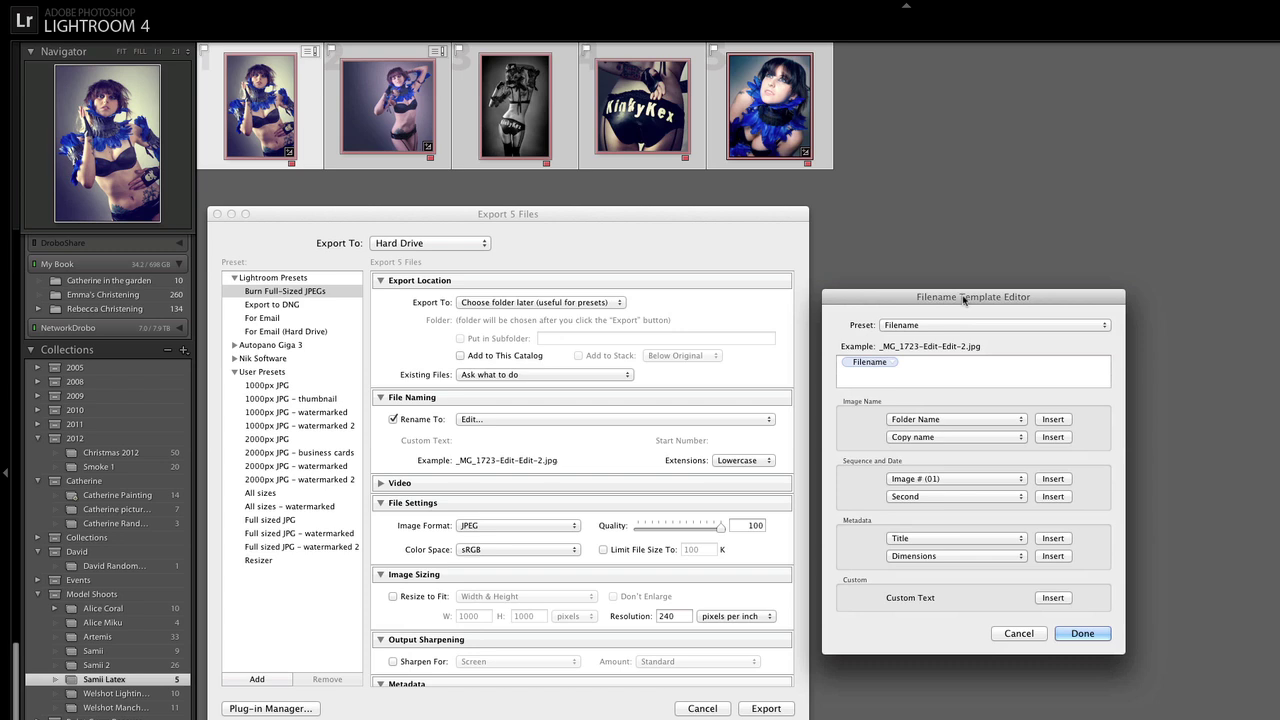
click(951, 366)
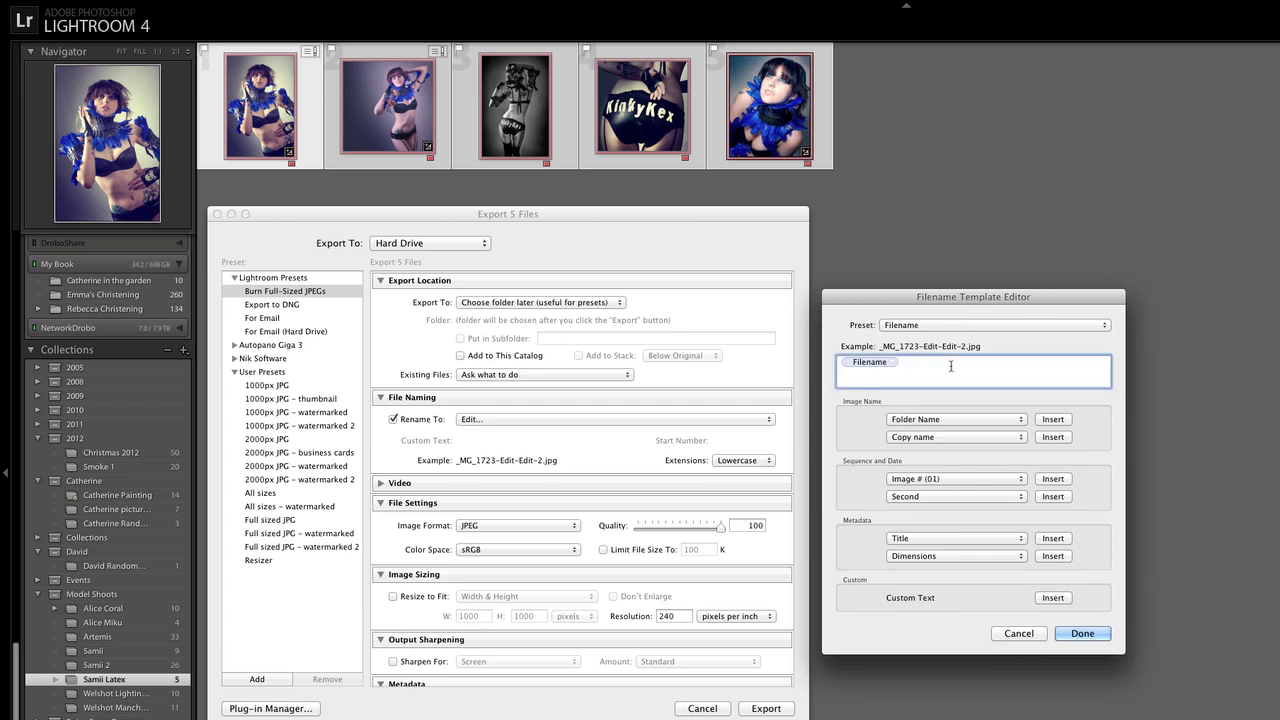
click(879, 363)
click(912, 362)
text(-fullsize)
click(1080, 632)
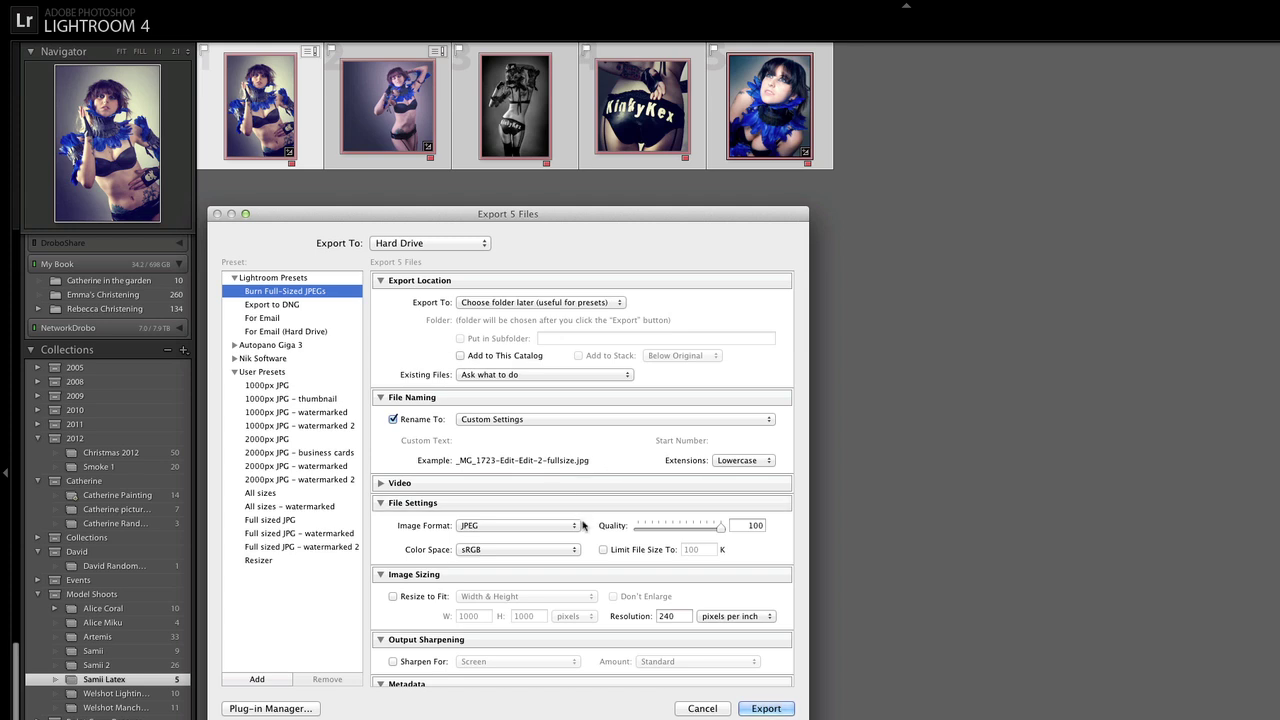
scroll(590, 630, down, 2)
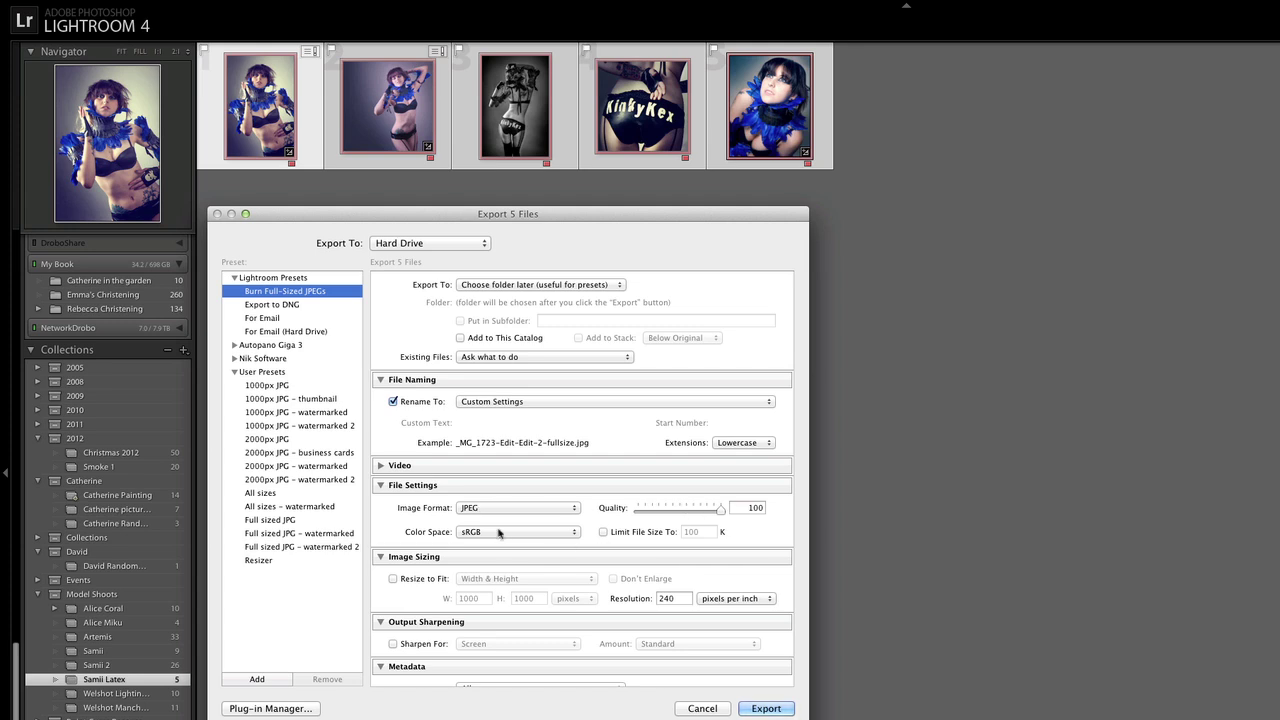
scroll(530, 586, down, 1)
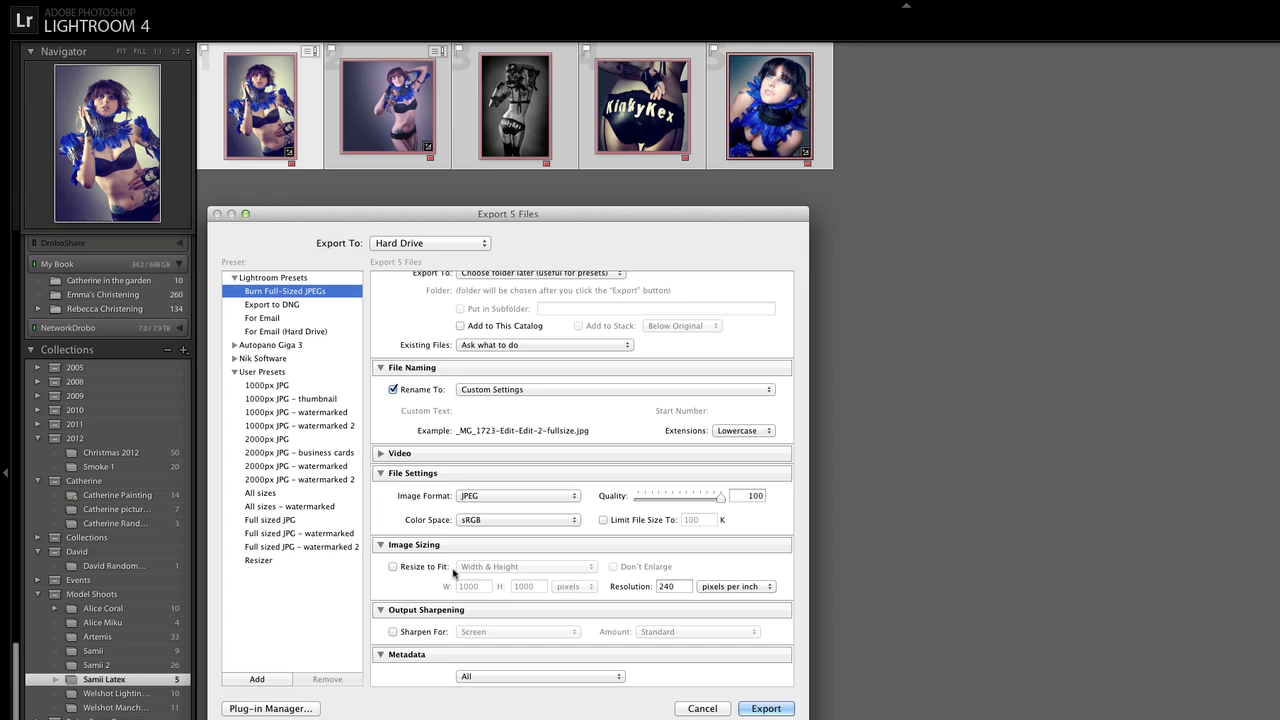
scroll(480, 588, down, 1)
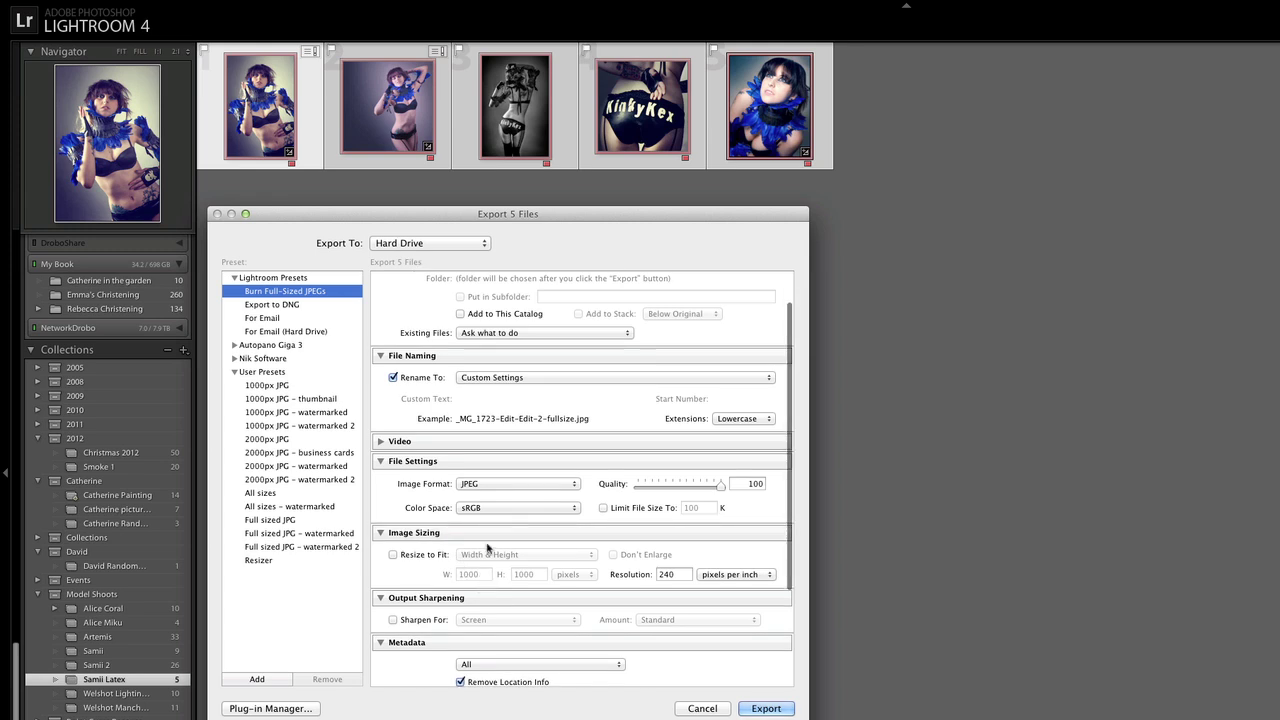
scroll(490, 656, down, 5)
scroll(490, 656, down, 1)
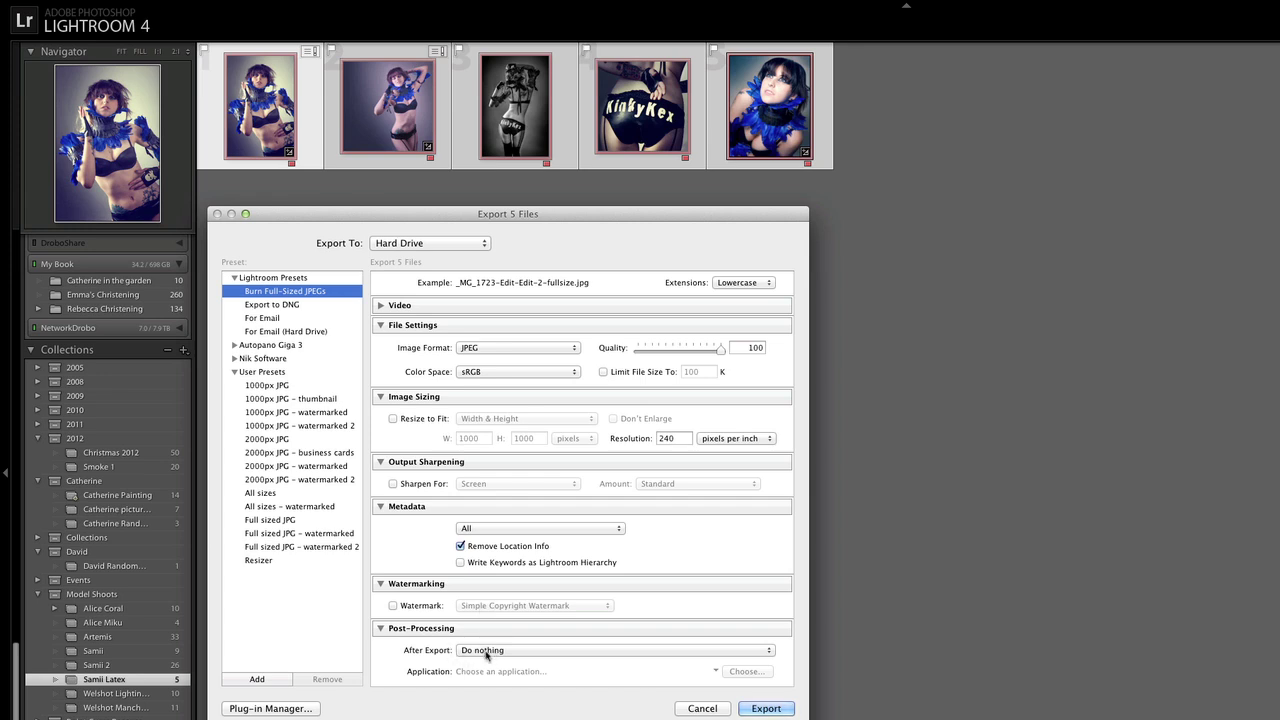
Set the After Export action to 'Open in Other Application...'.
click(487, 652)
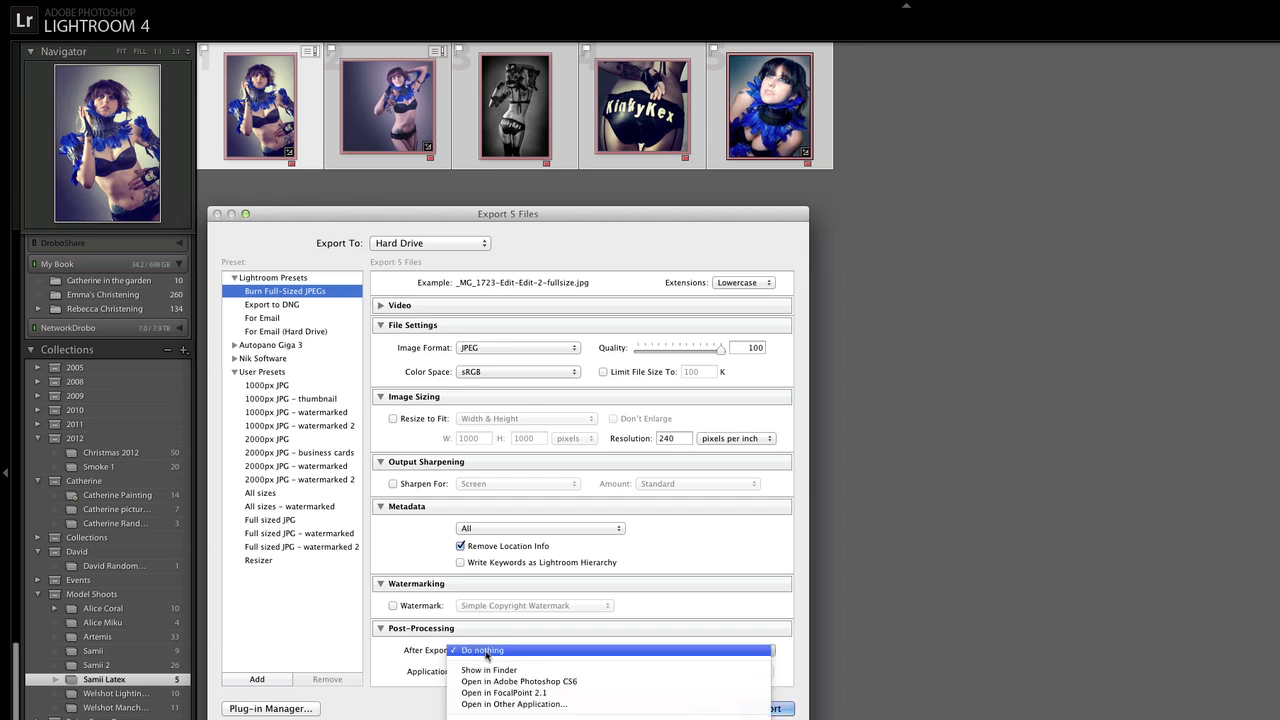
click(523, 704)
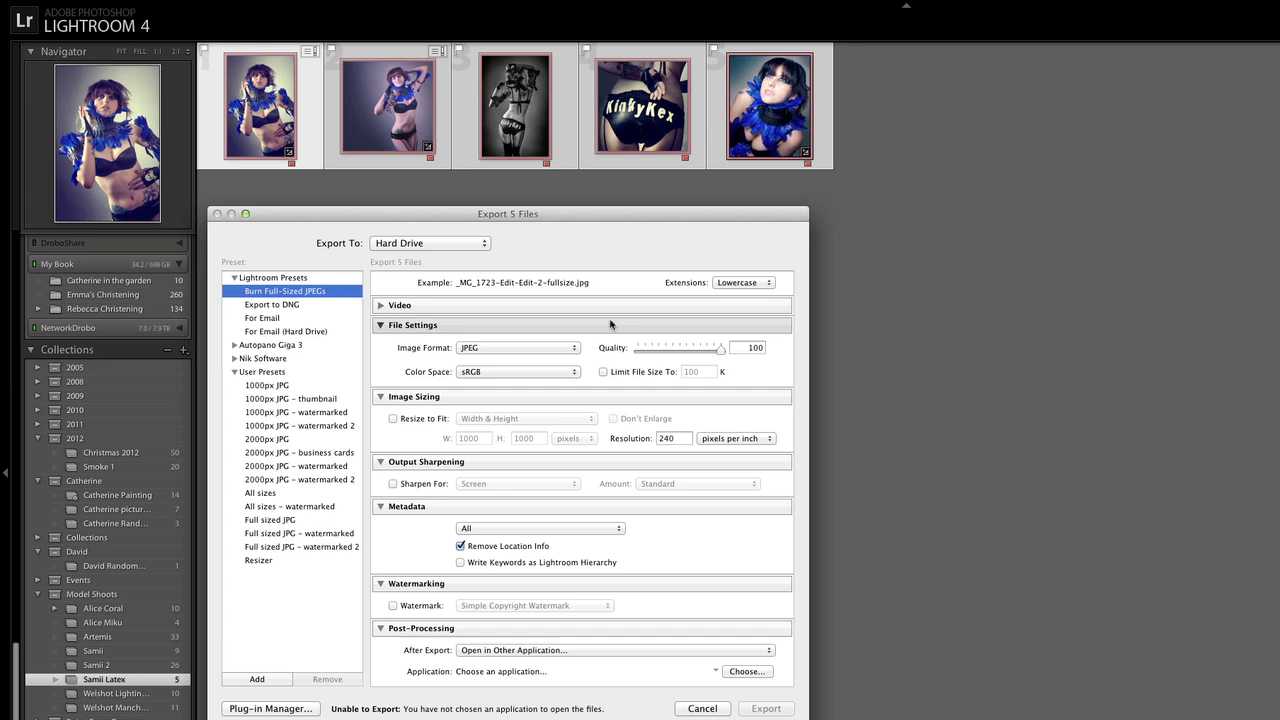
Launch AppleScript Editor via Alfred, center its blank script window, and switch to Chrome.
key(alt+space)
text(apple)
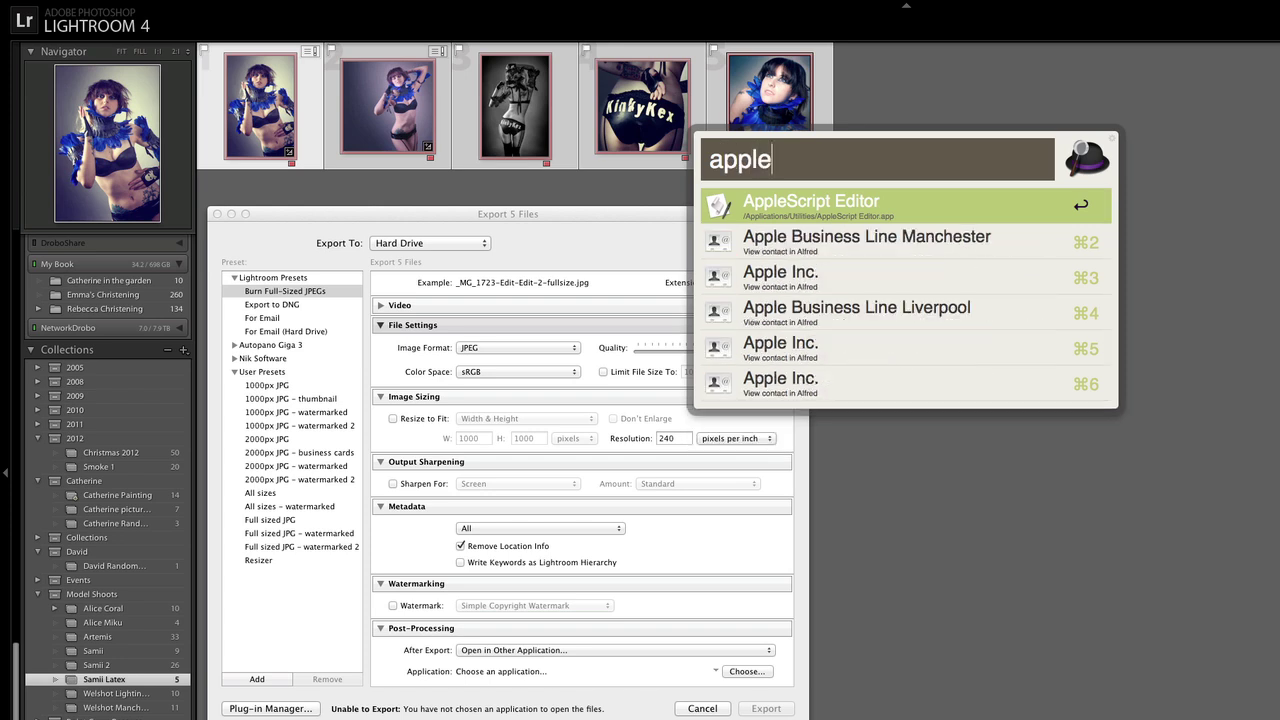
key(Return)
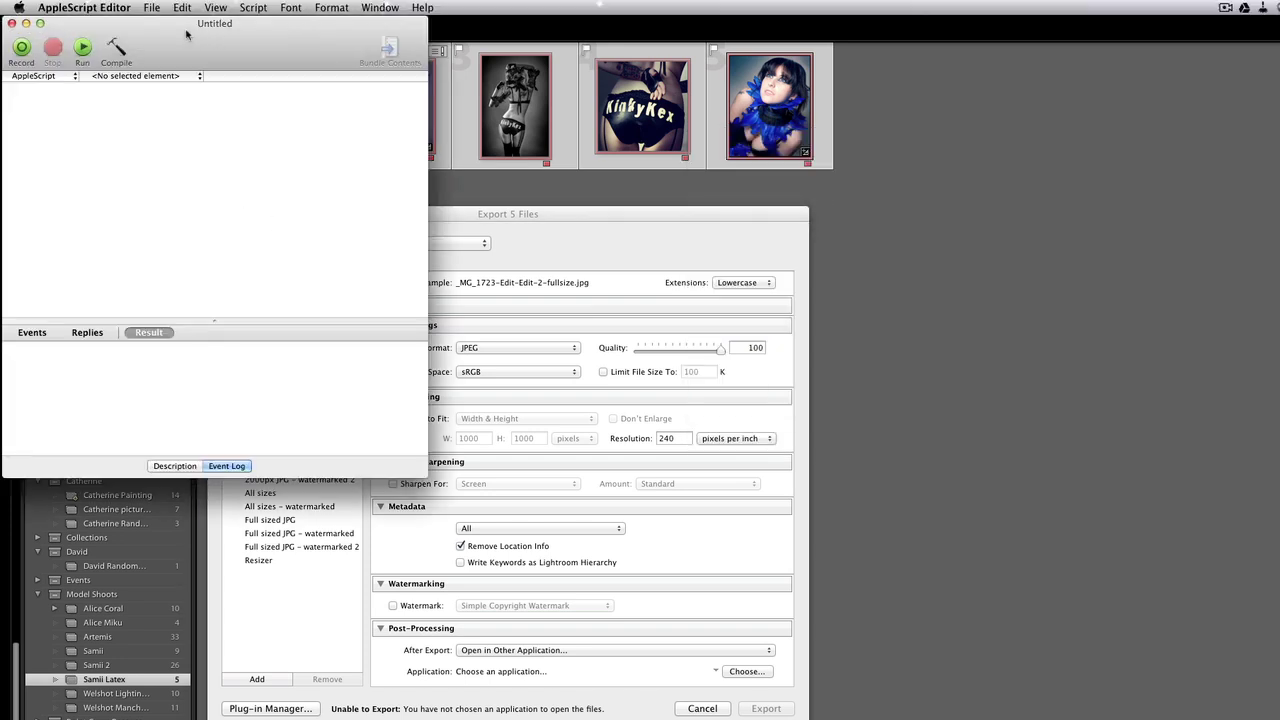
drag(186, 32, 524, 203)
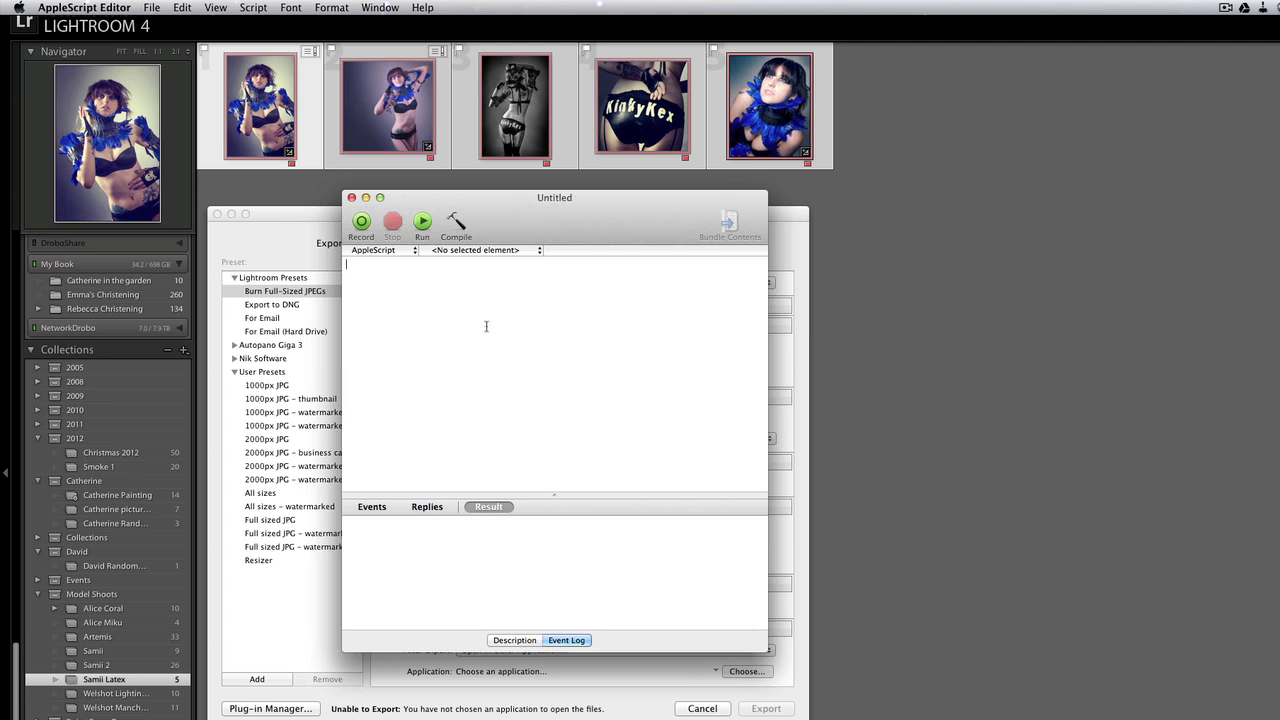
key(super+Tab)
key(super+Tab)
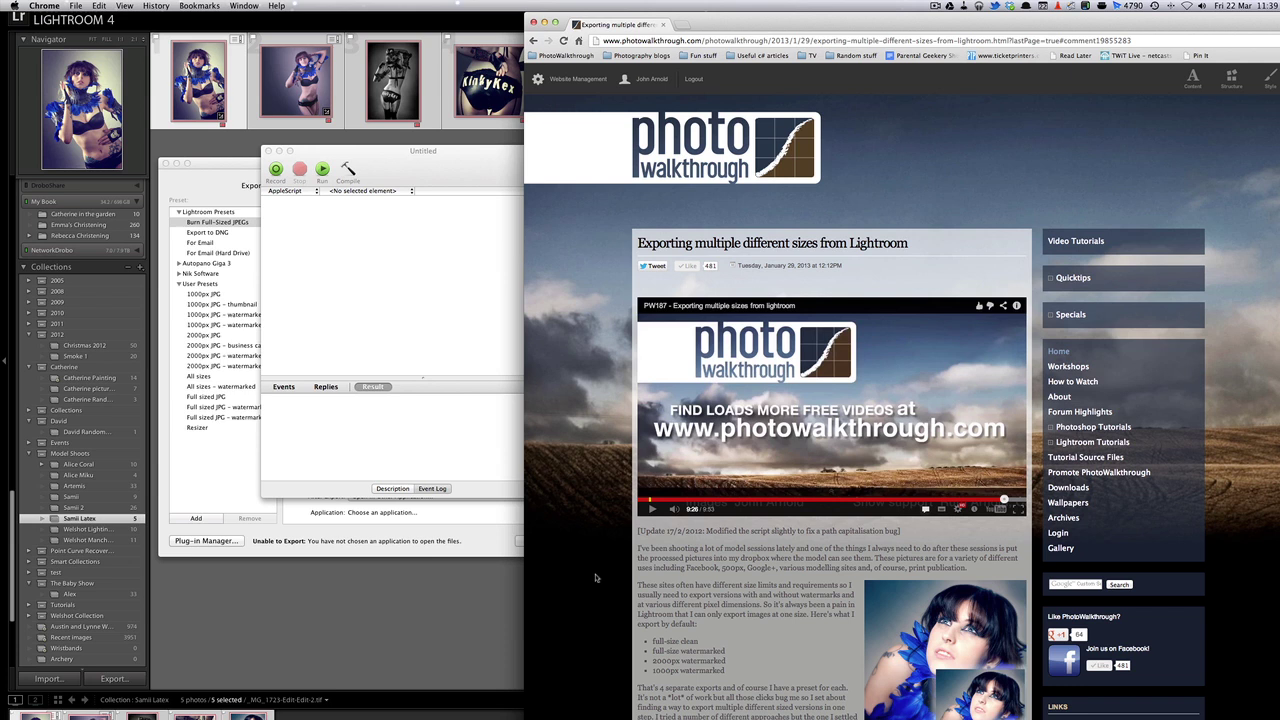
Copy the tutorial's script code from Chrome and paste it into the Untitled script.
scroll(595, 577, down, 10)
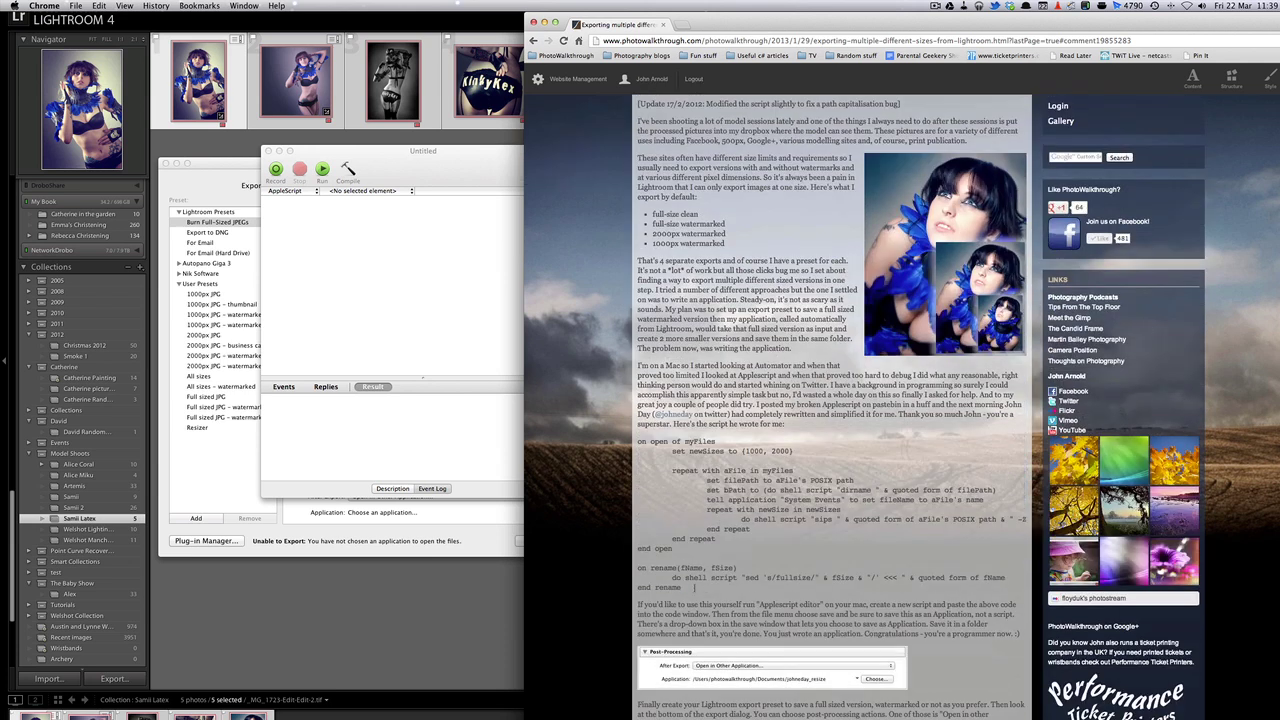
drag(695, 587, 636, 441)
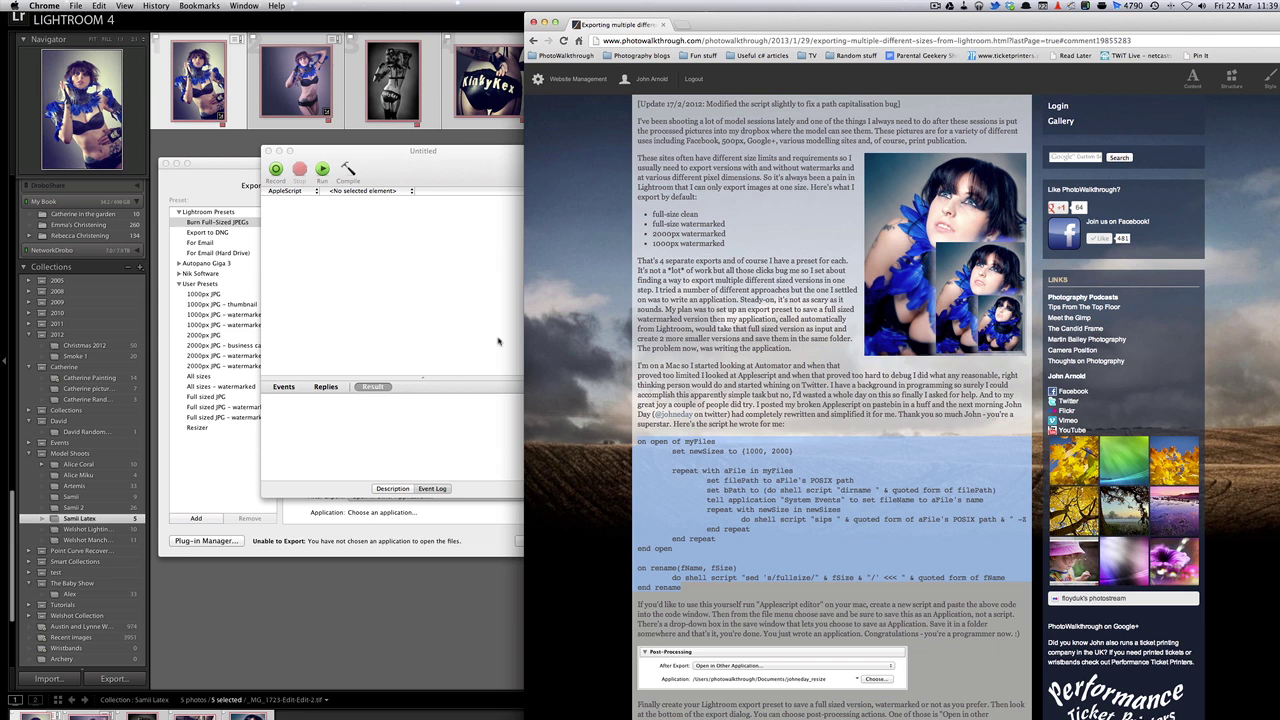
click(404, 261)
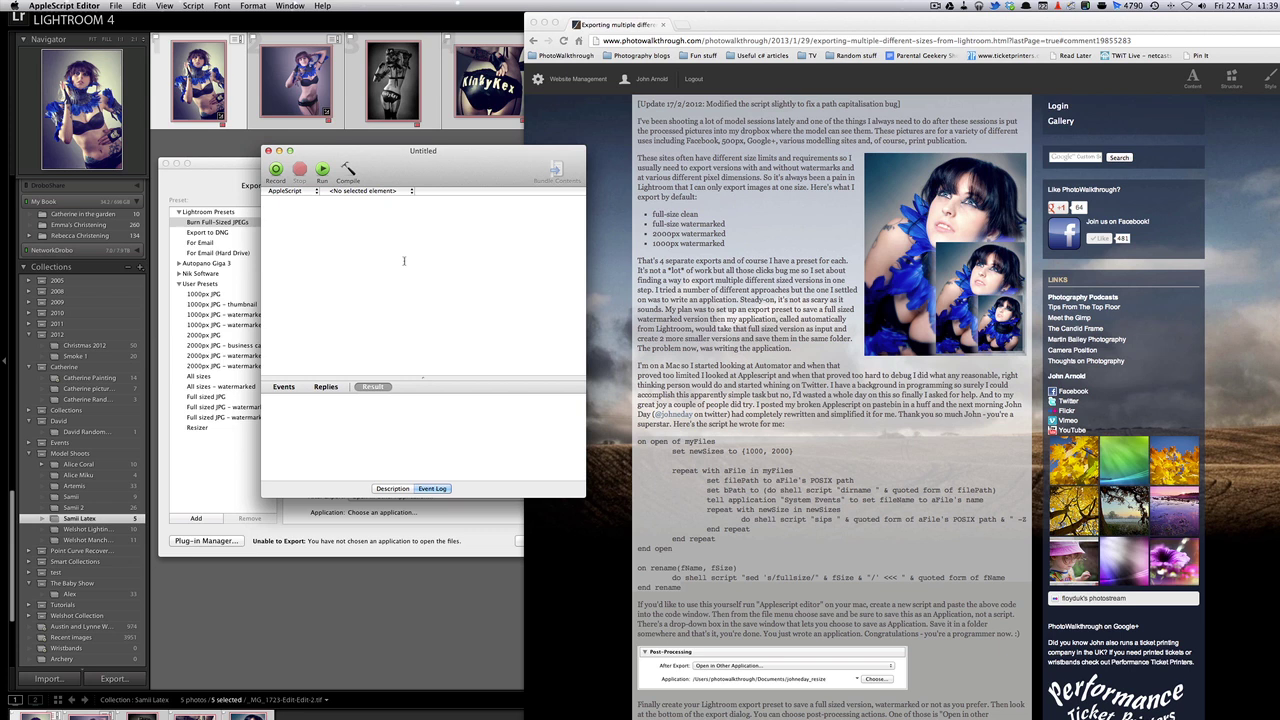
drag(382, 155, 384, 155)
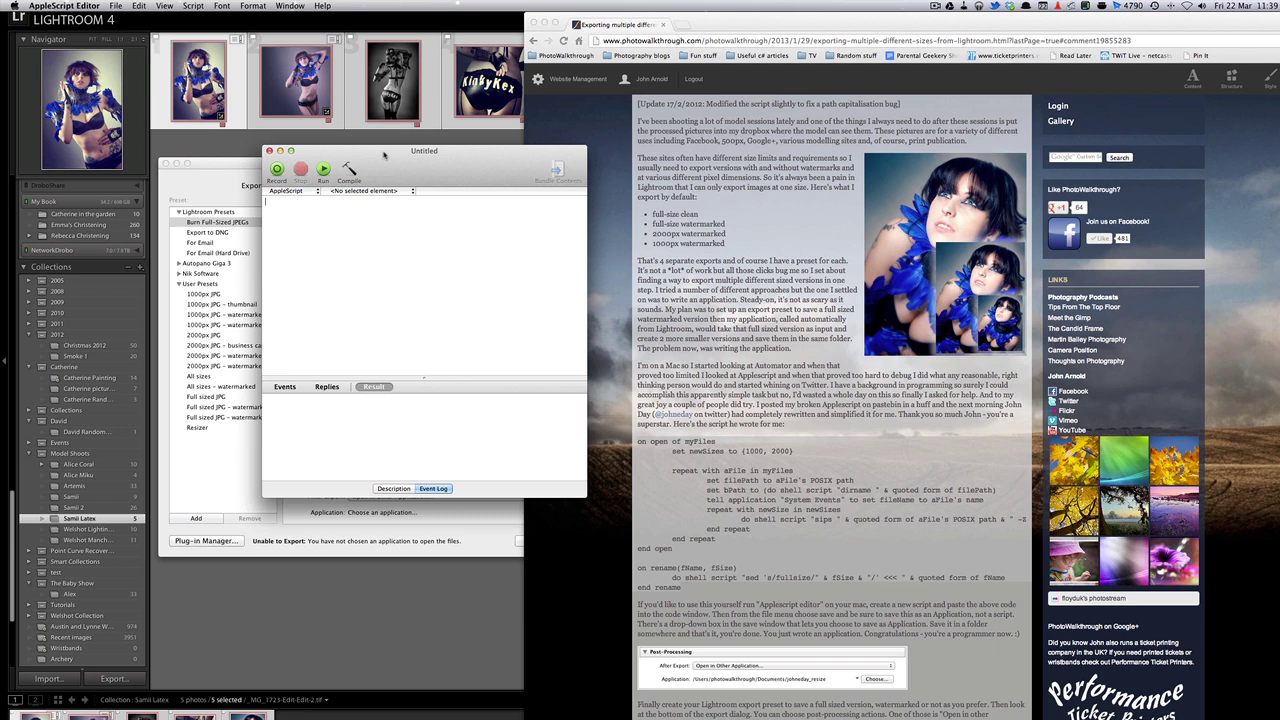
triple_click(677, 507)
drag(693, 589, 638, 445)
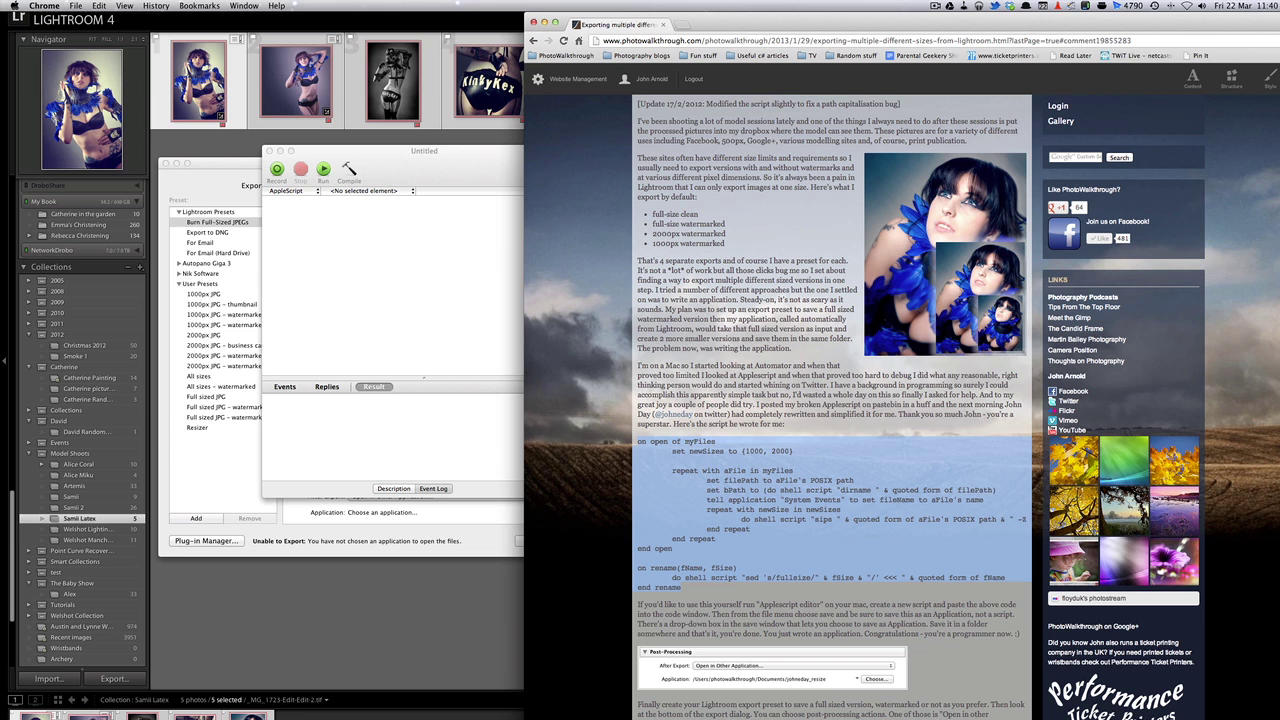
click(400, 259)
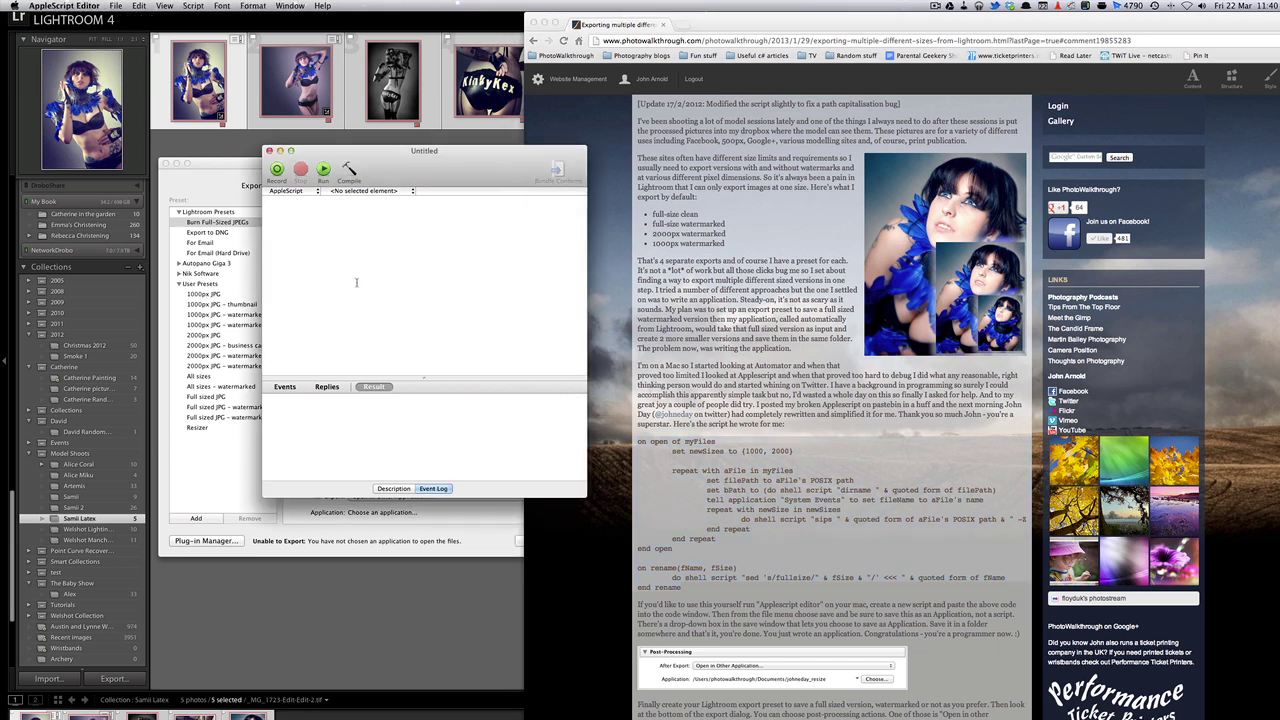
text(on open of myFiles 	set newSizes to {1000, 2000}  	repeat with aFile in myFiles 		set filePath to aFile's POSIX path 		set bPath to (do shell script "dirname " & quoted form of filePath) 		tell application "System Events" to set fileName to aFile's name 		repeat with newSize in newSizes 			do shell script "sips " & quoted form of aFile's POSIX path & " -Z " & newSize & " --out " & quoted form of (bPath & "/" & rename(fileName, newSize) as text) 		end repeat 	end repeat end open  on rename(fName, fSize) 	do shell script "sed 's/fullsize/" & fSize & "/' <<< " & quoted form of fName end rename)
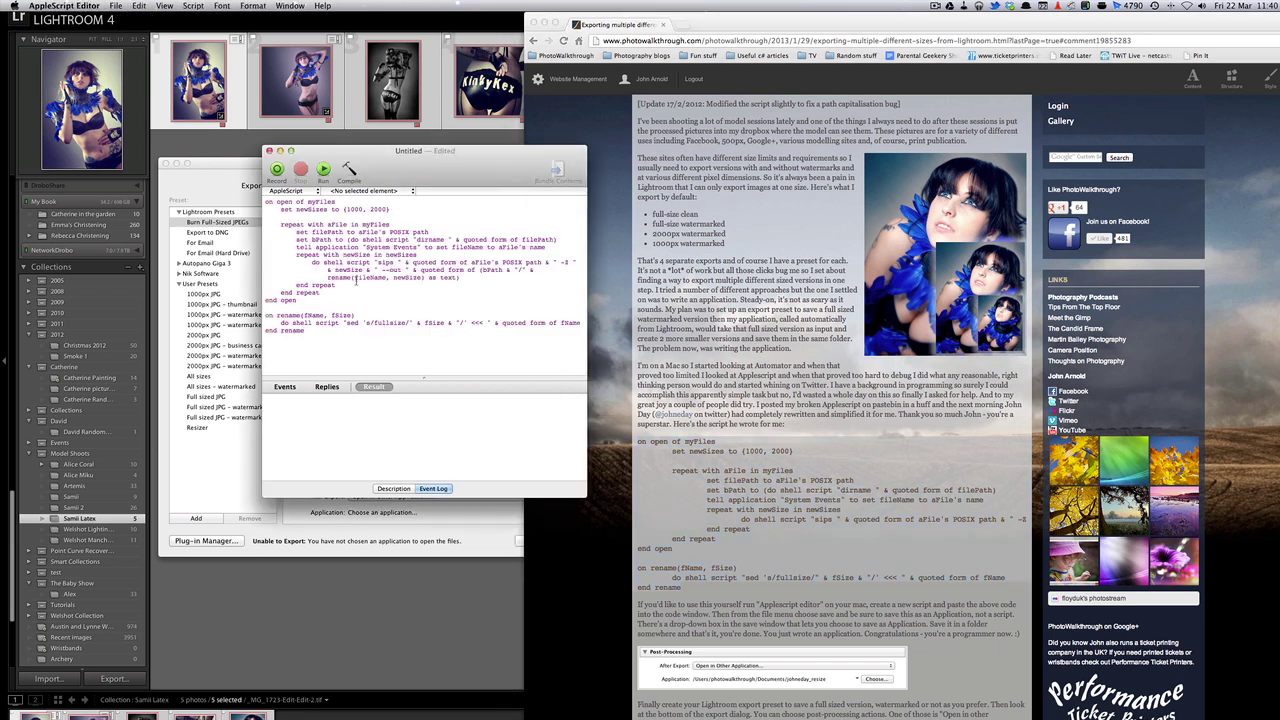
Change newSizes to {1000, 2000, 3000} and compile the script.
click(347, 231)
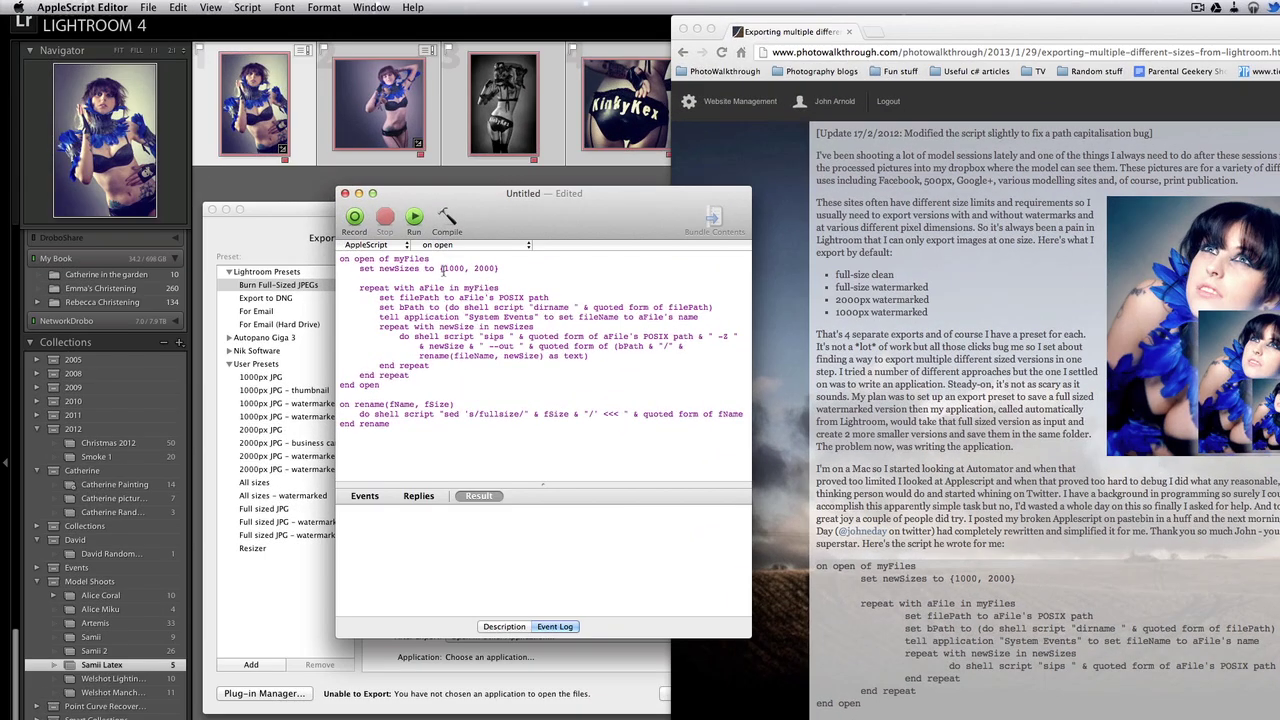
drag(442, 268, 497, 268)
click(370, 268)
drag(442, 268, 462, 267)
click(492, 267)
text(, 3000)
click(445, 220)
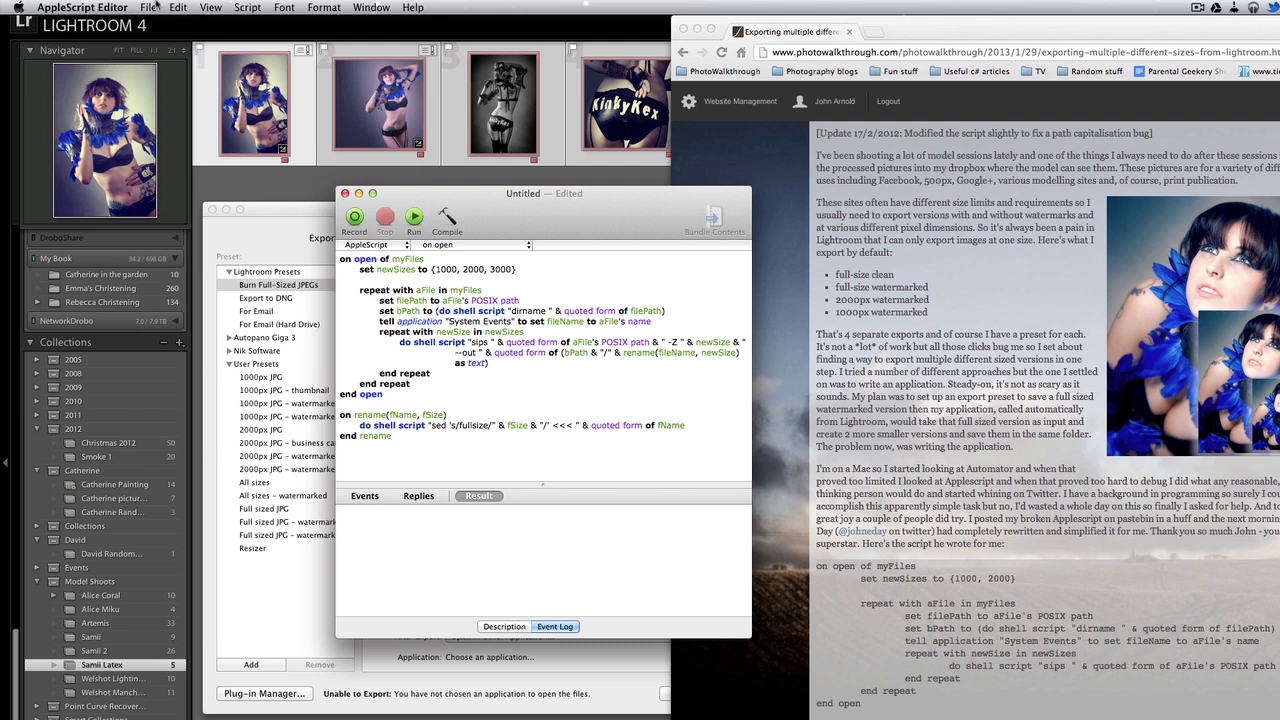
Choose Save from AppleScript Editor's File menu.
click(150, 8)
click(150, 8)
click(150, 8)
click(160, 111)
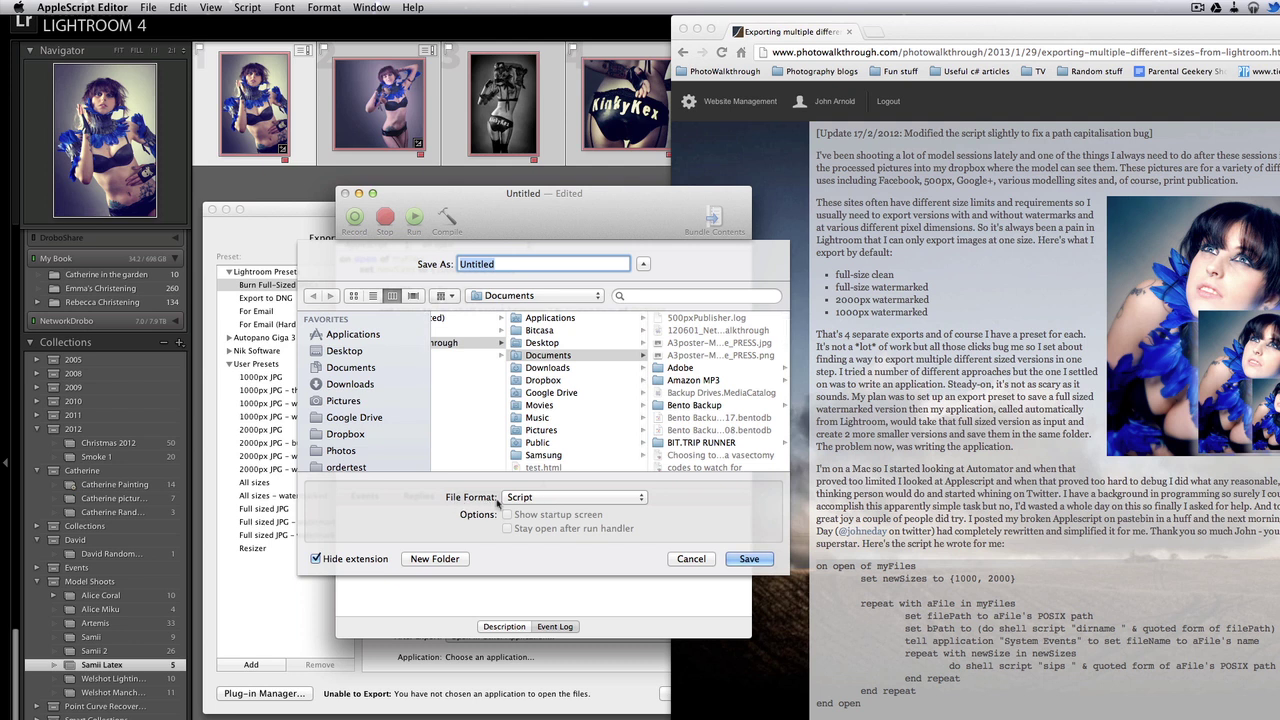
Save the script as an Application named resizer and close its window.
click(522, 500)
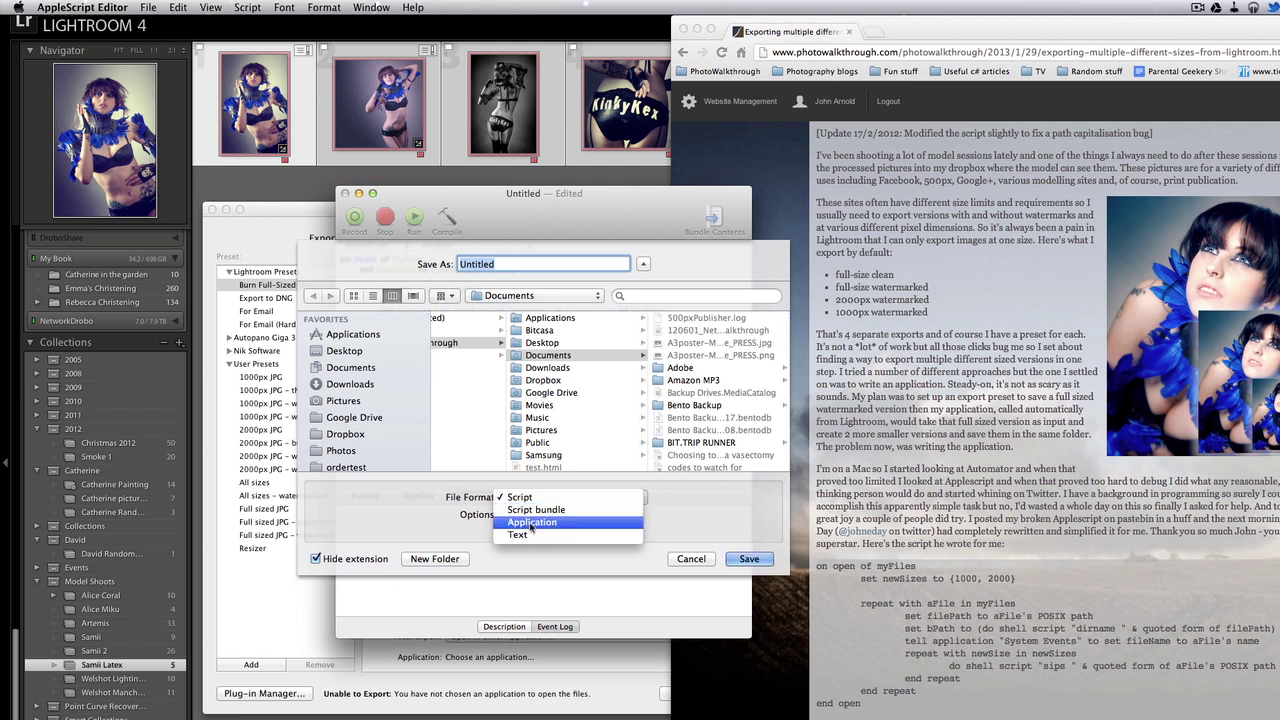
click(532, 522)
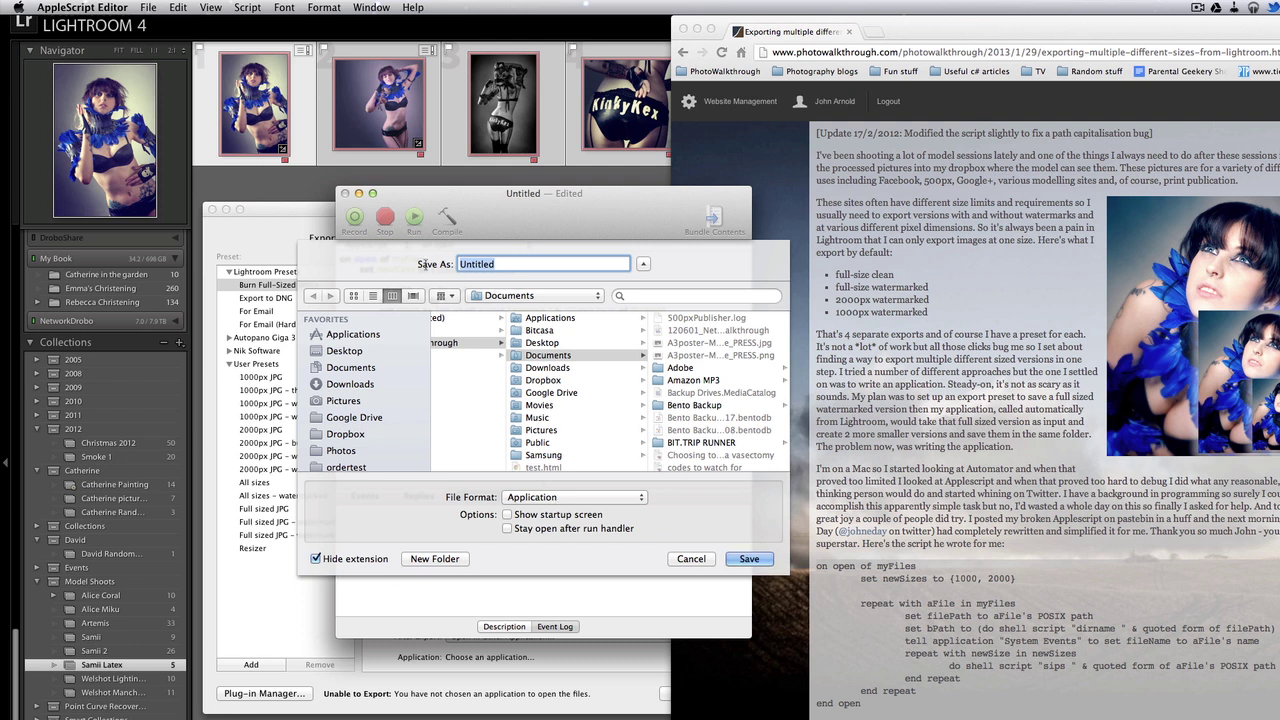
text(resizer)
click(749, 558)
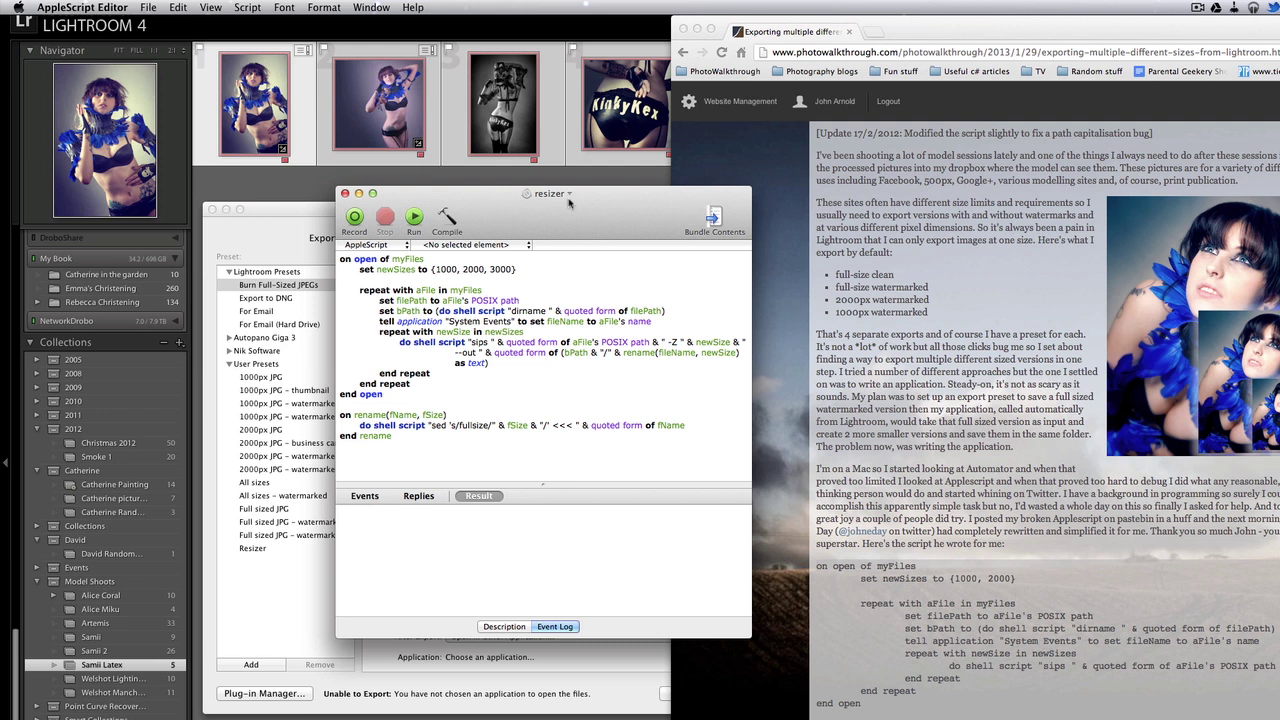
click(345, 193)
Quit AppleScript Editor and return to Lightroom's export dialog.
click(41, 8)
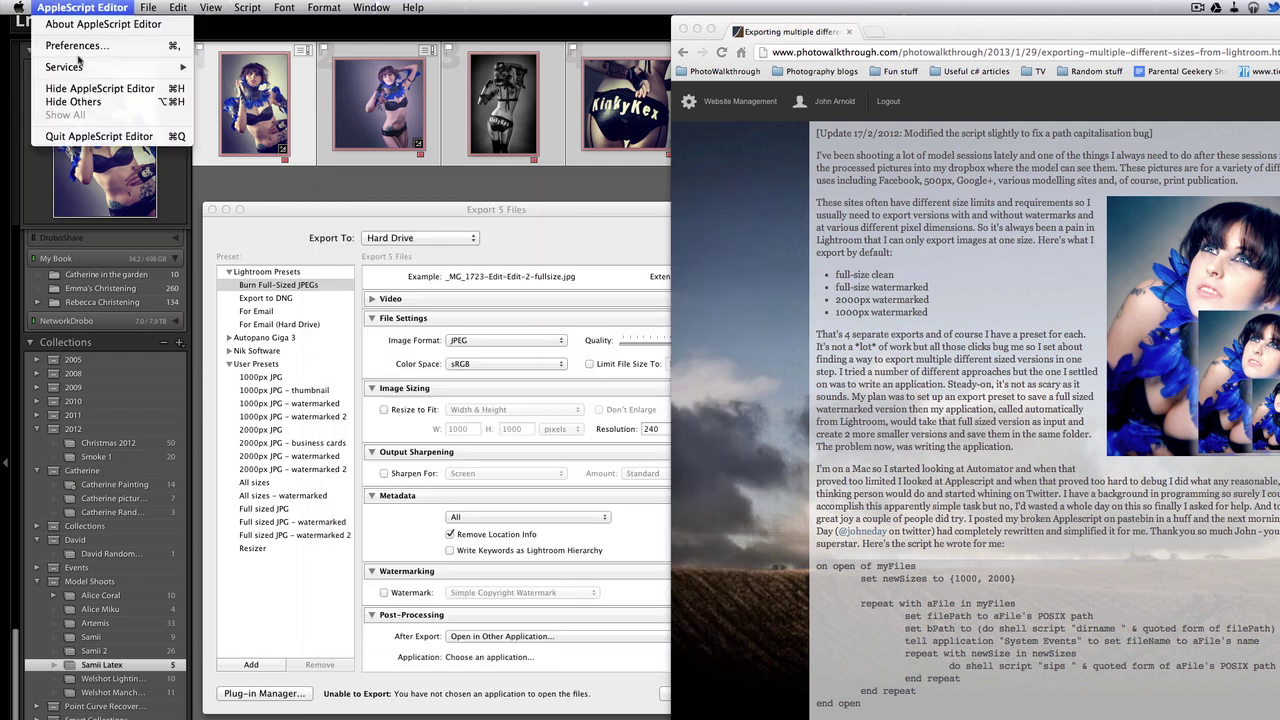
click(105, 136)
click(484, 212)
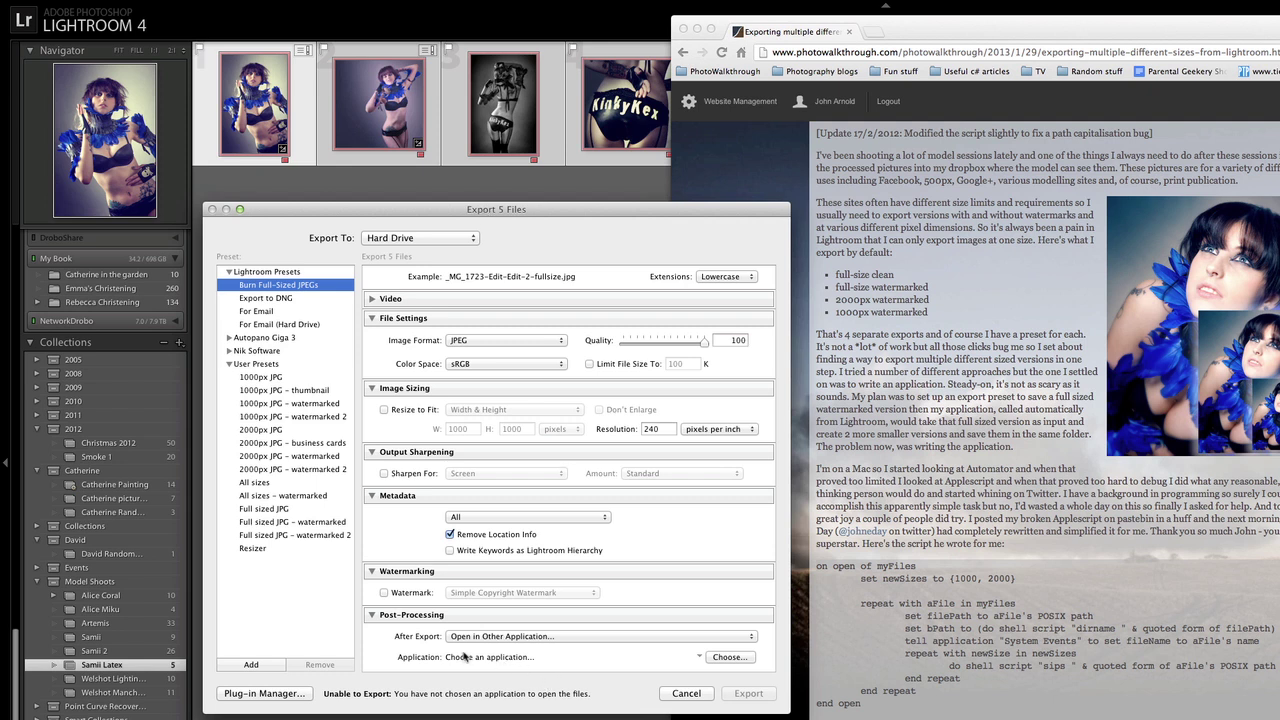
Choose the resizer app in Documents as the post-export application.
click(729, 657)
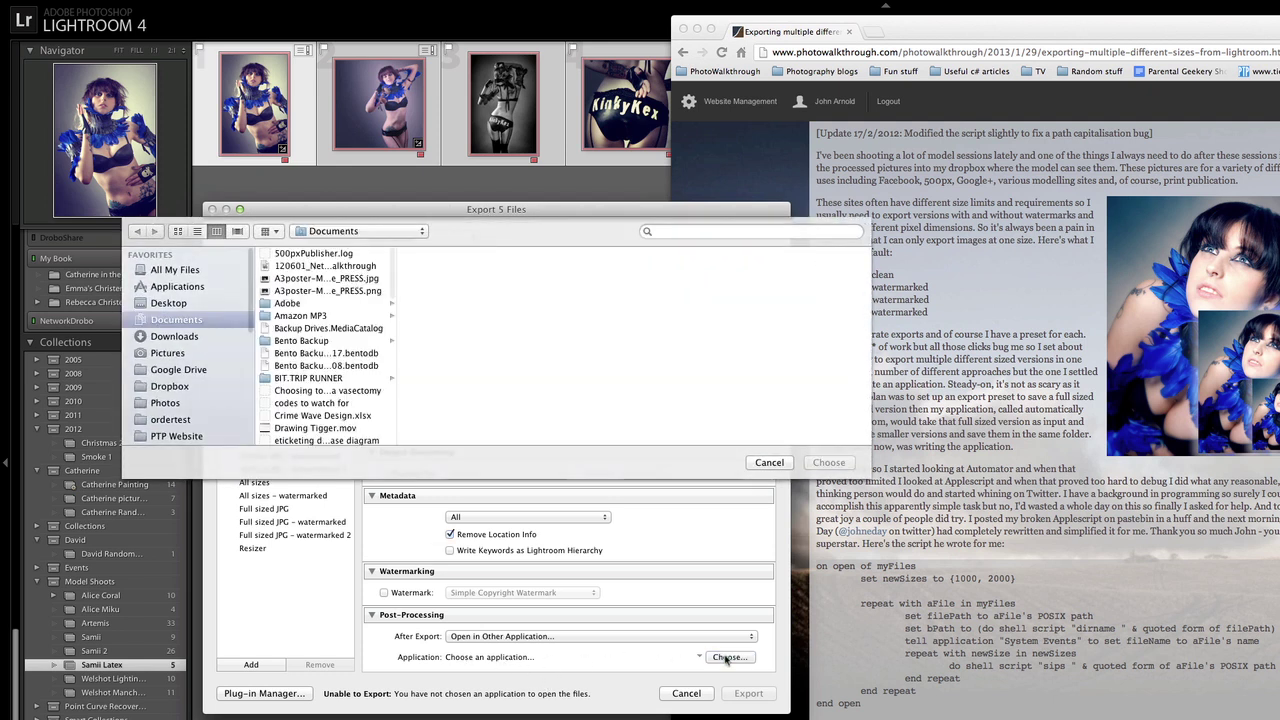
scroll(350, 316, down, 10)
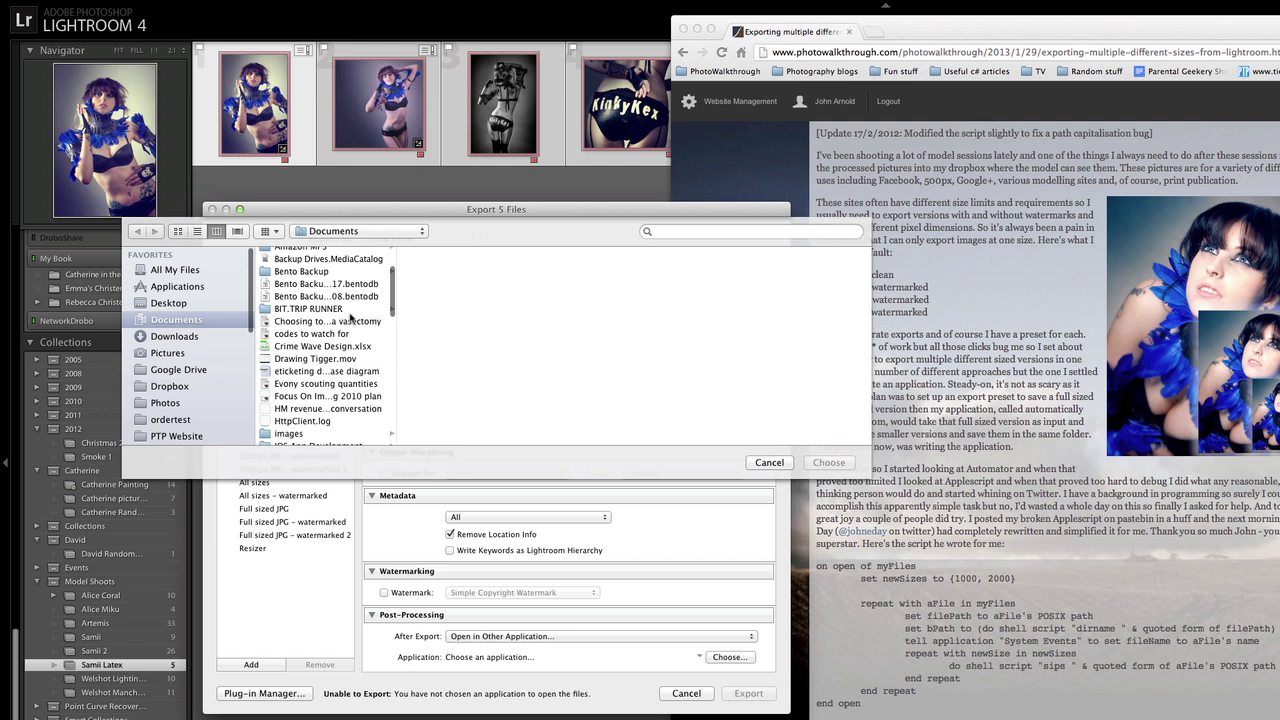
scroll(350, 316, up, 3)
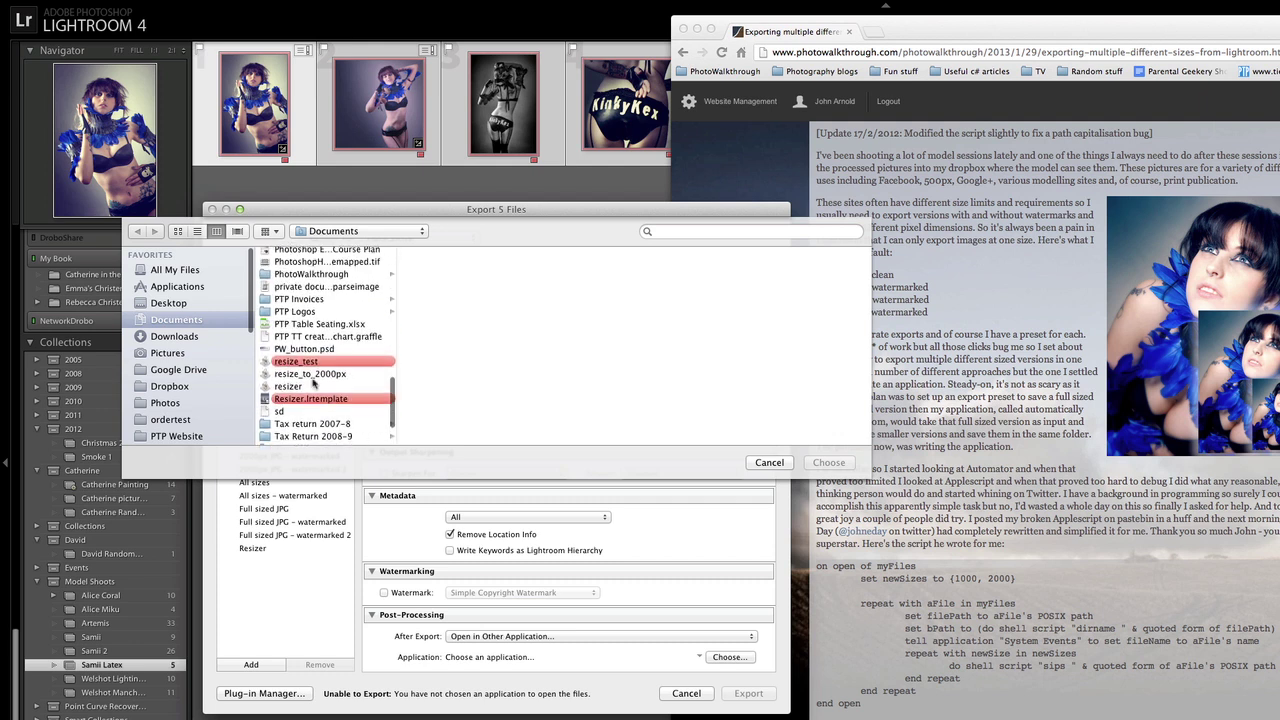
click(300, 388)
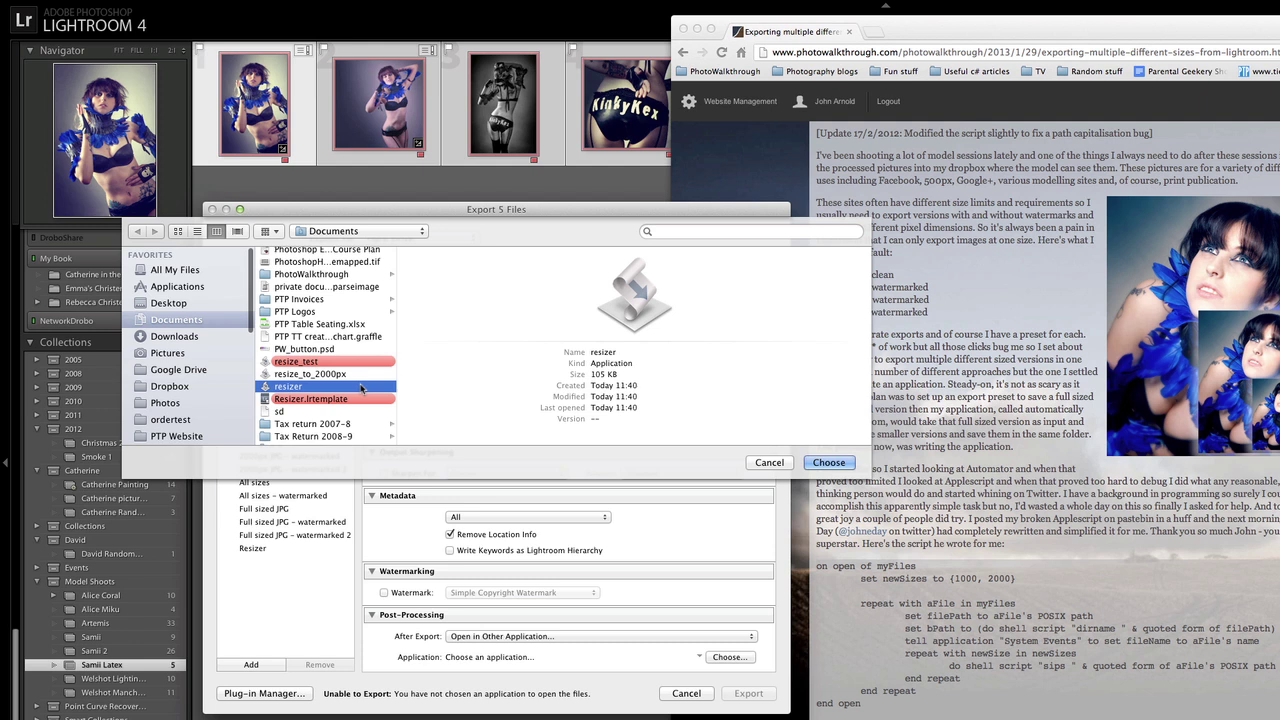
click(824, 462)
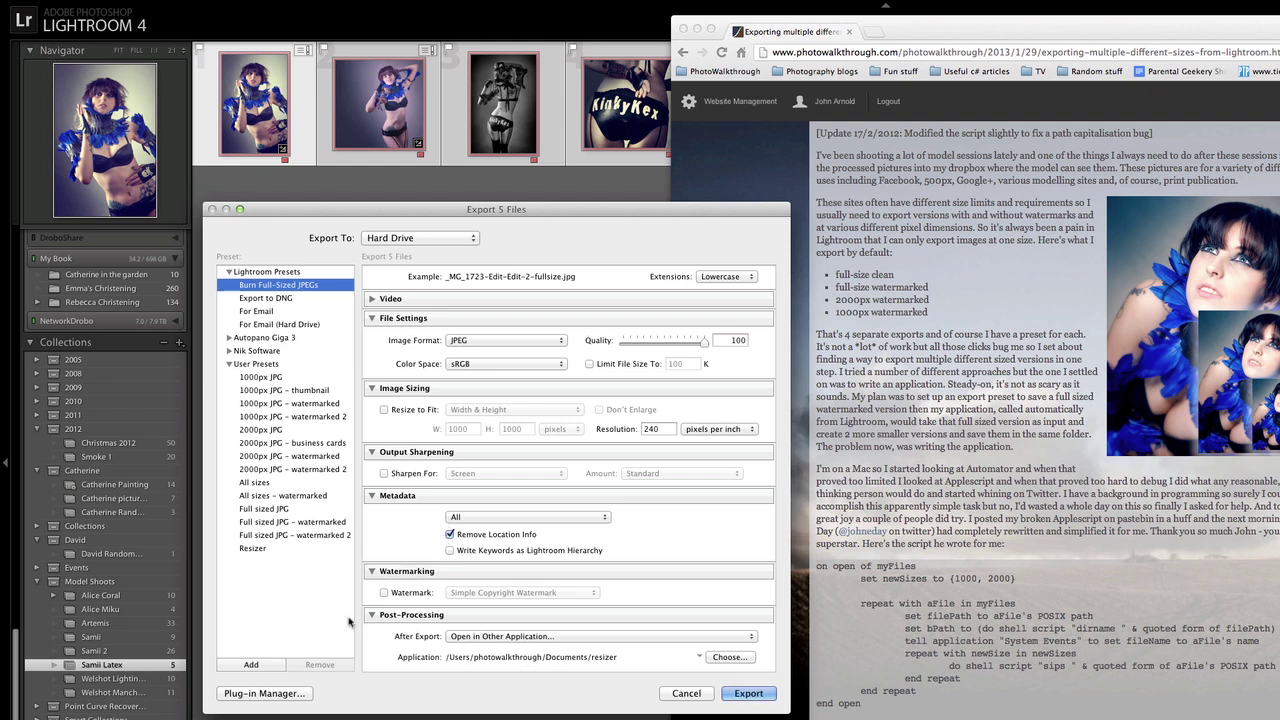
Add a User Presets export preset named new_resizer.
click(252, 665)
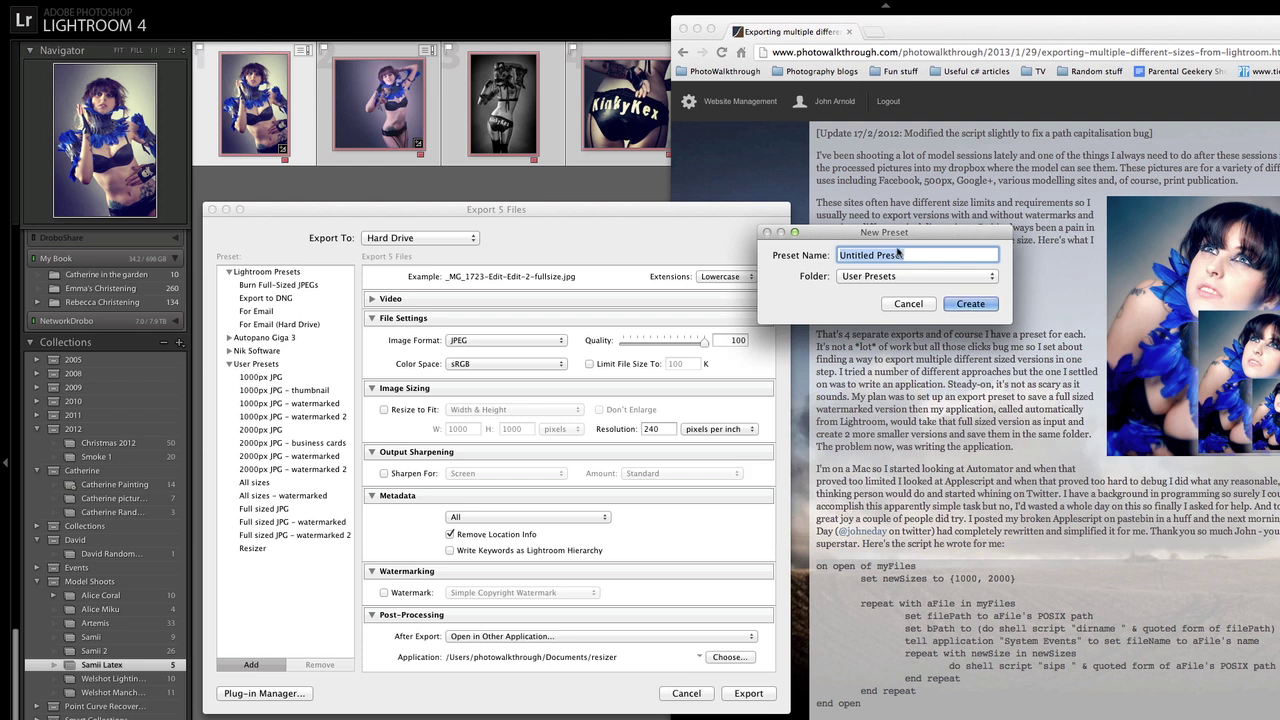
text(resizer)
key(BackSpace)
key(BackSpace)
key(BackSpace)
key(BackSpace)
key(BackSpace)
key(BackSpace)
key(BackSpace)
text(new_resizer)
click(970, 304)
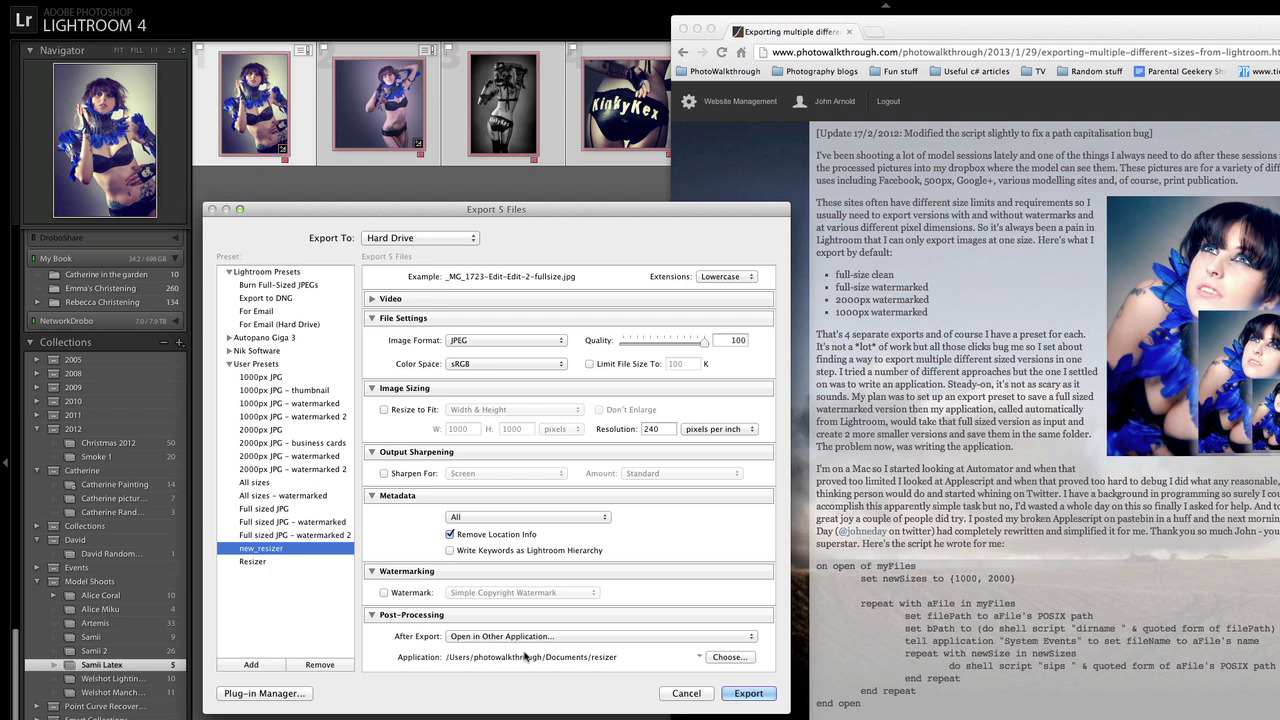
Export the photos into a new Test folder created on the Desktop.
click(737, 694)
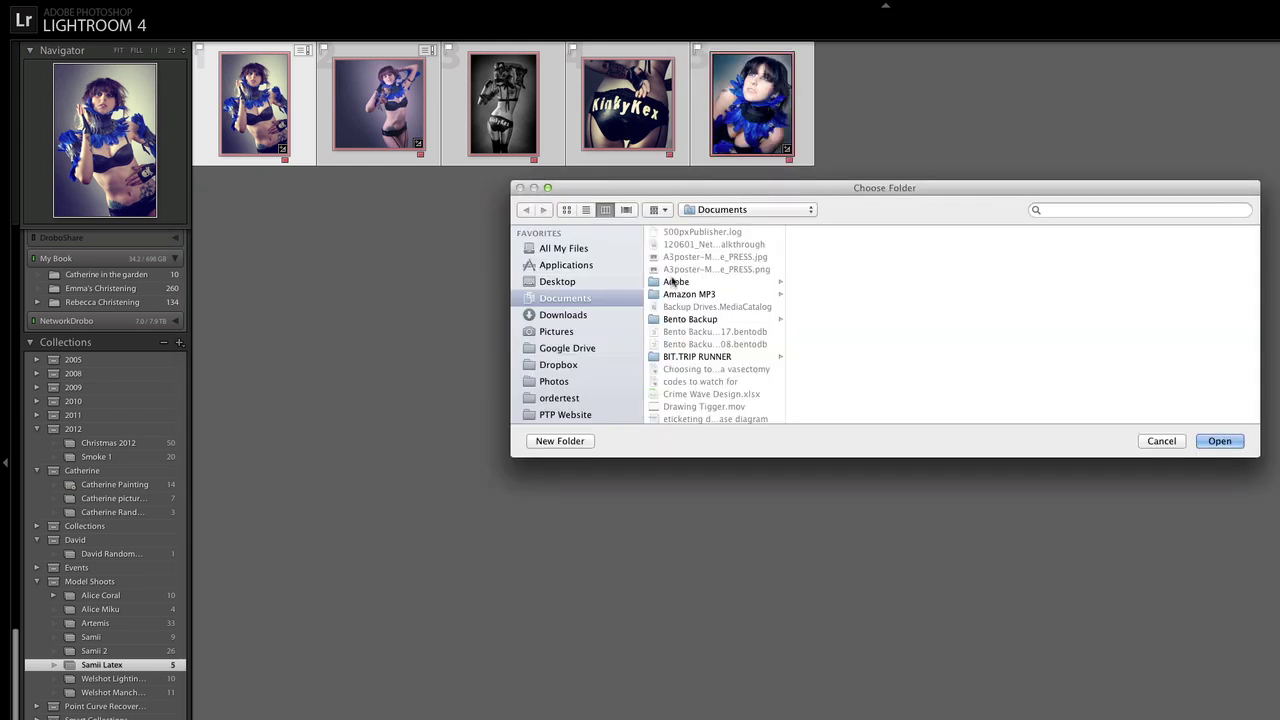
click(572, 283)
click(588, 444)
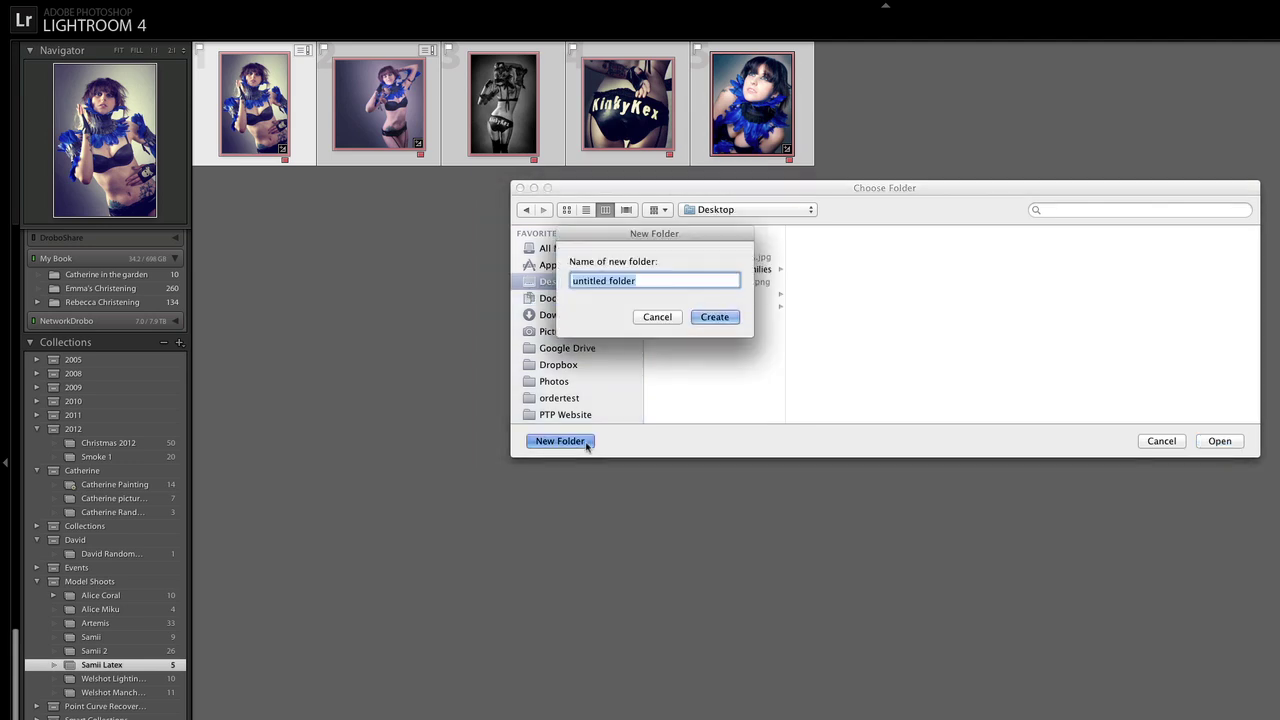
text(Testy)
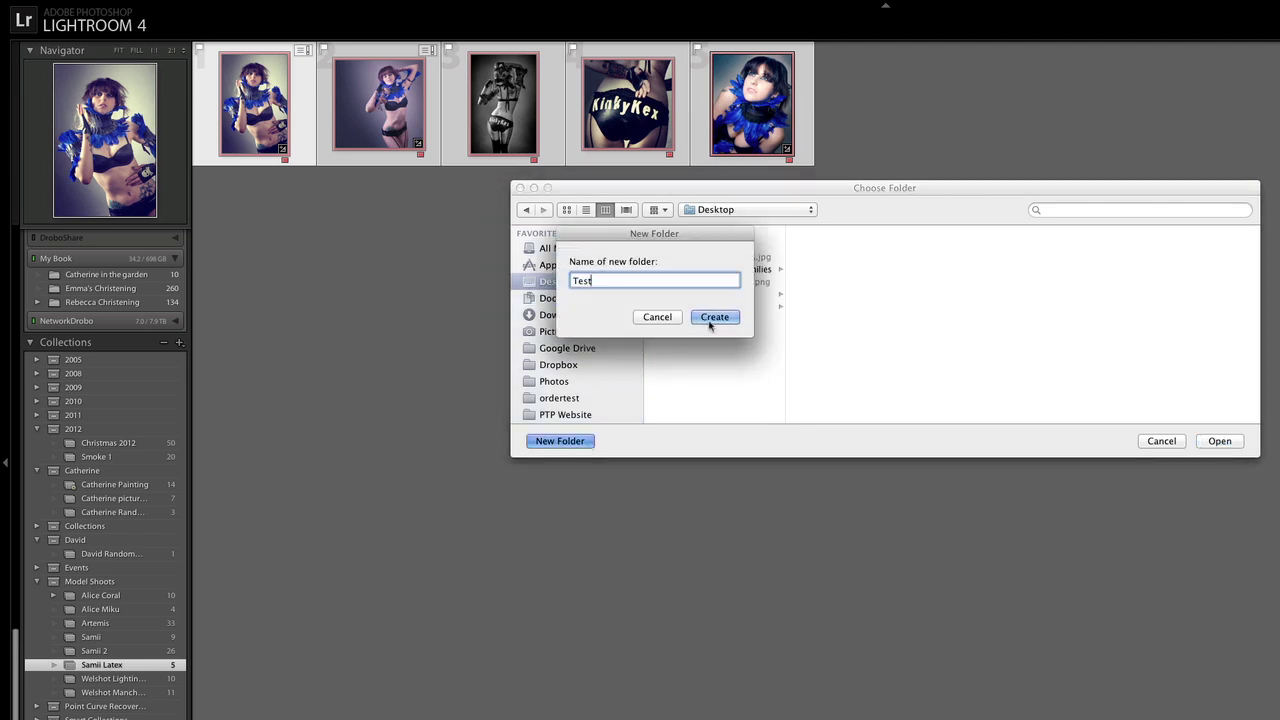
click(709, 318)
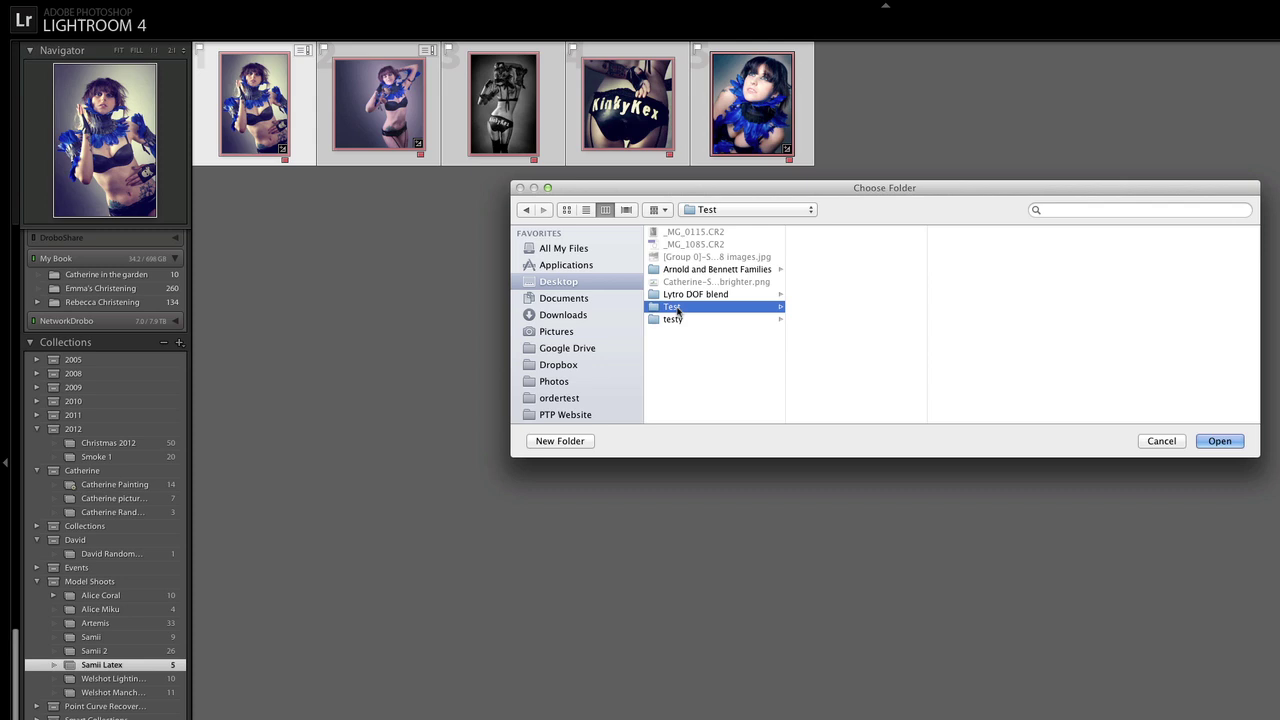
click(1219, 441)
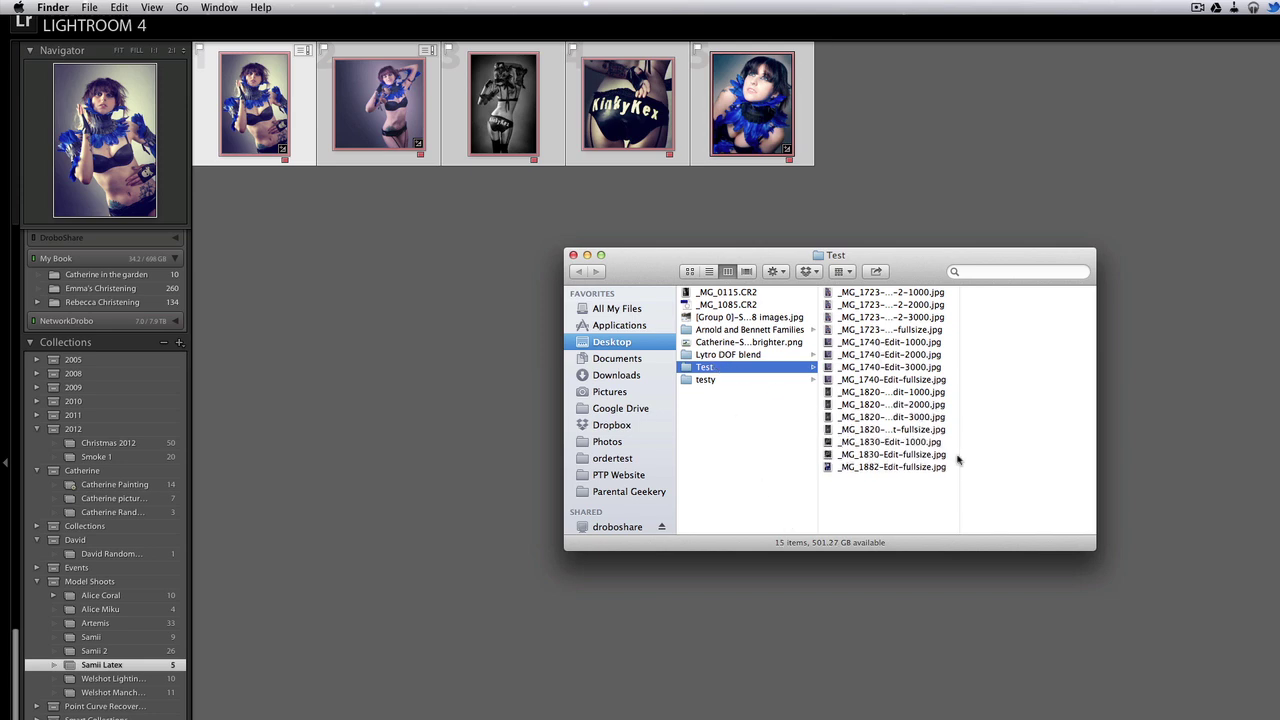
Widen the Finder column and check the _MG_1723 versions: 3413×5119, 2000×3000, 1333×2000, 666×1000 px.
drag(960, 455, 1024, 456)
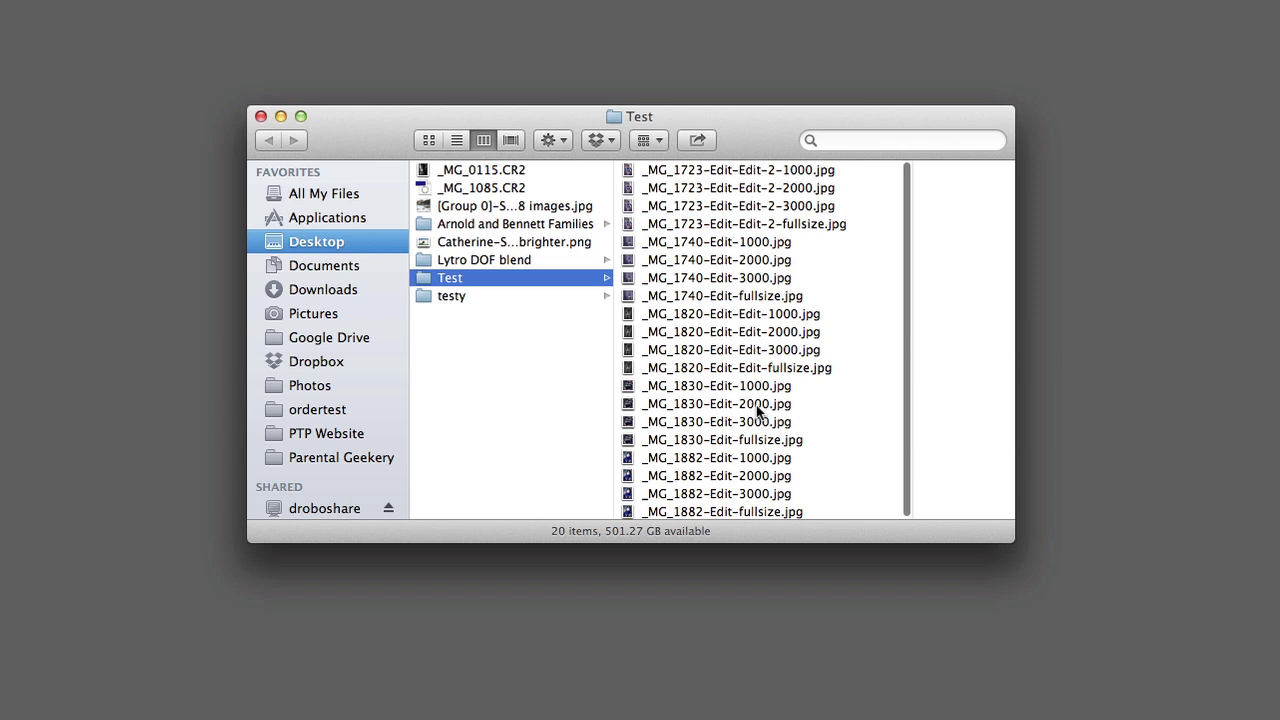
scroll(755, 410, down, 1)
scroll(745, 300, up, 2)
click(797, 226)
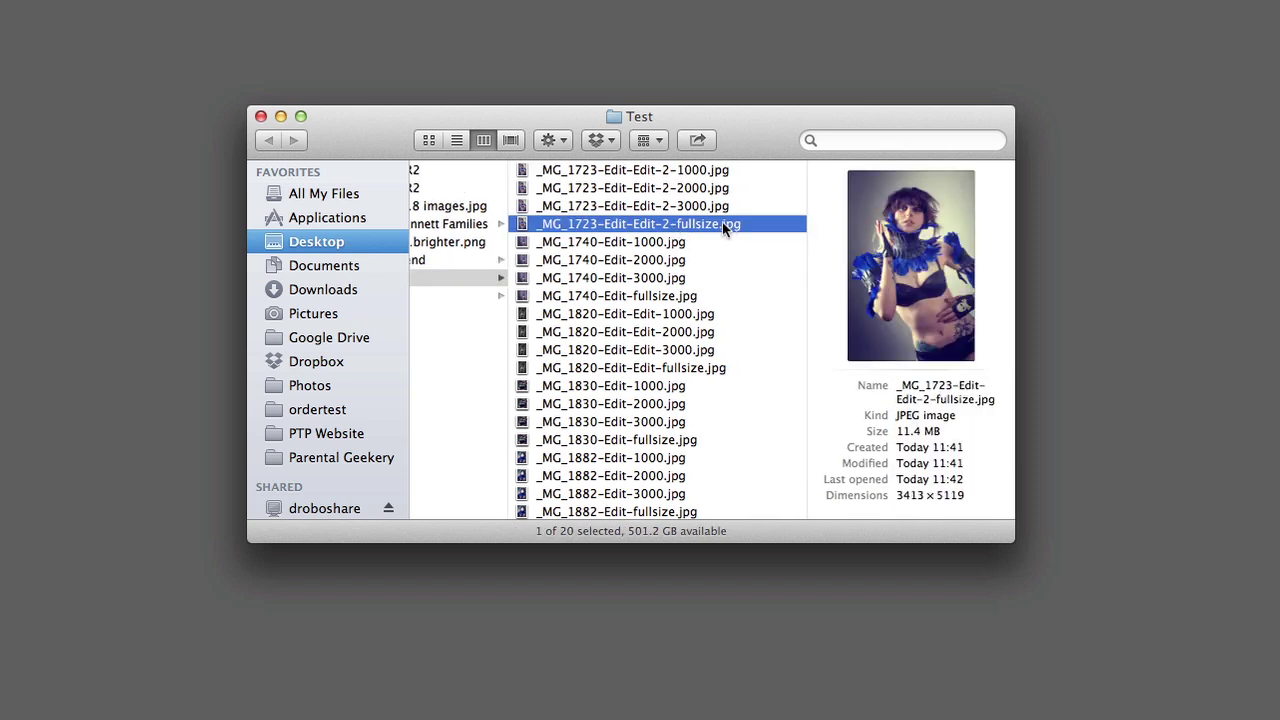
click(640, 206)
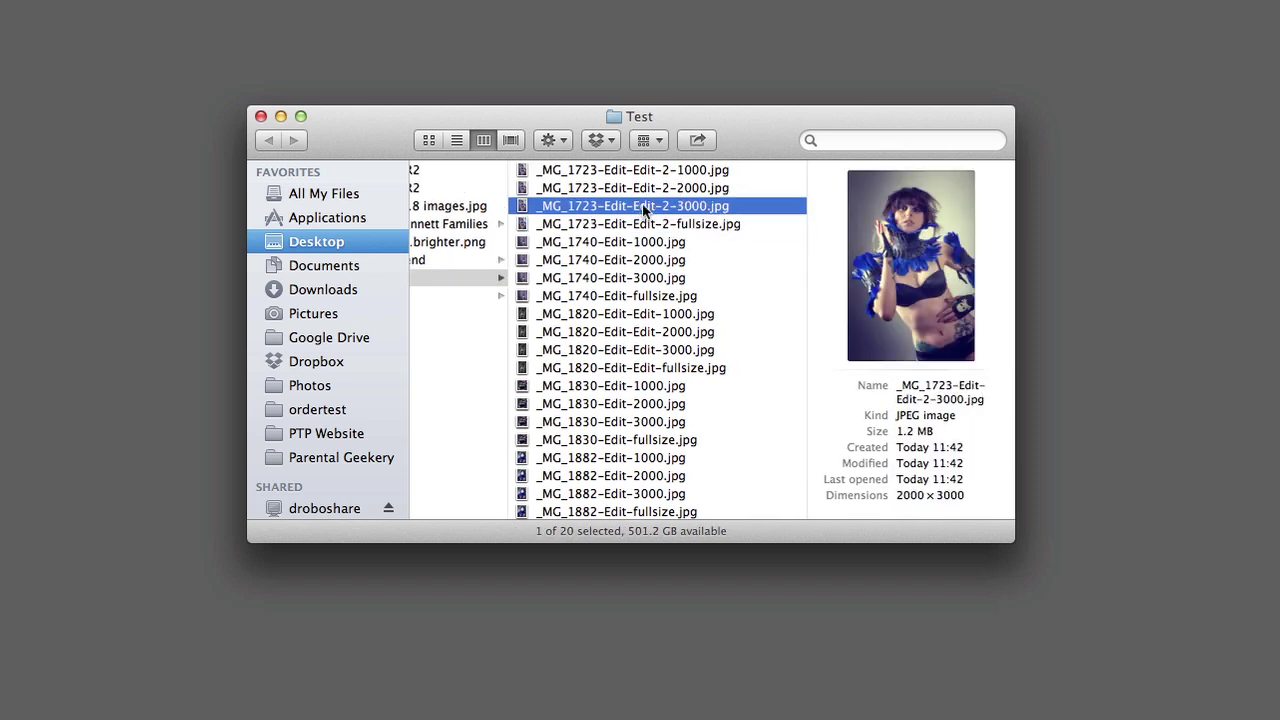
click(637, 188)
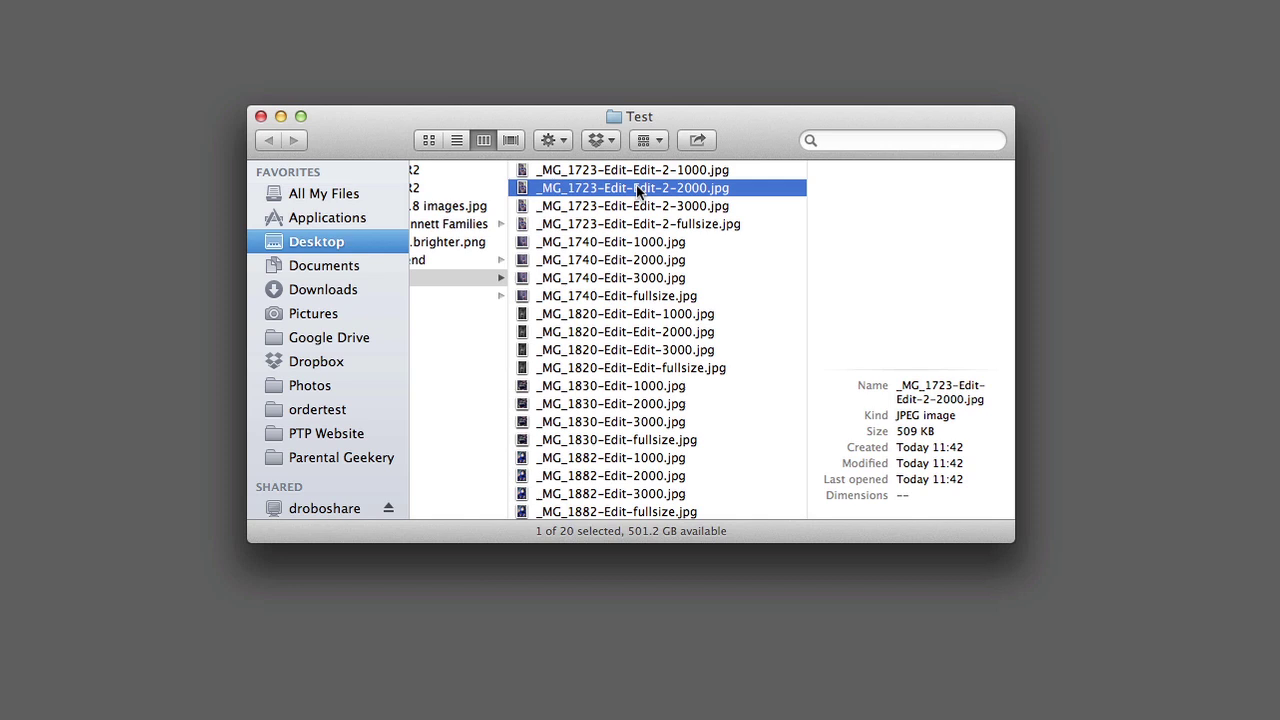
click(659, 170)
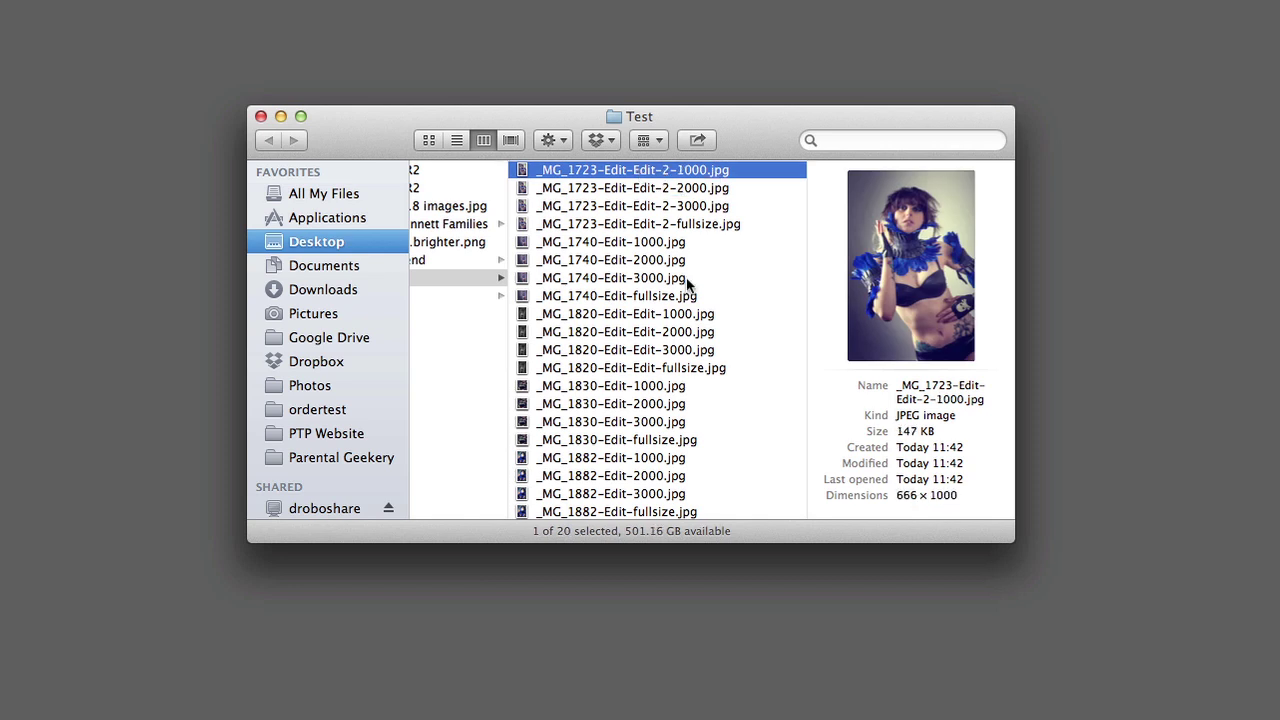
Recheck the fullsize, 3000, 2000 and 1000 px files' dimensions in the preview pane.
click(707, 226)
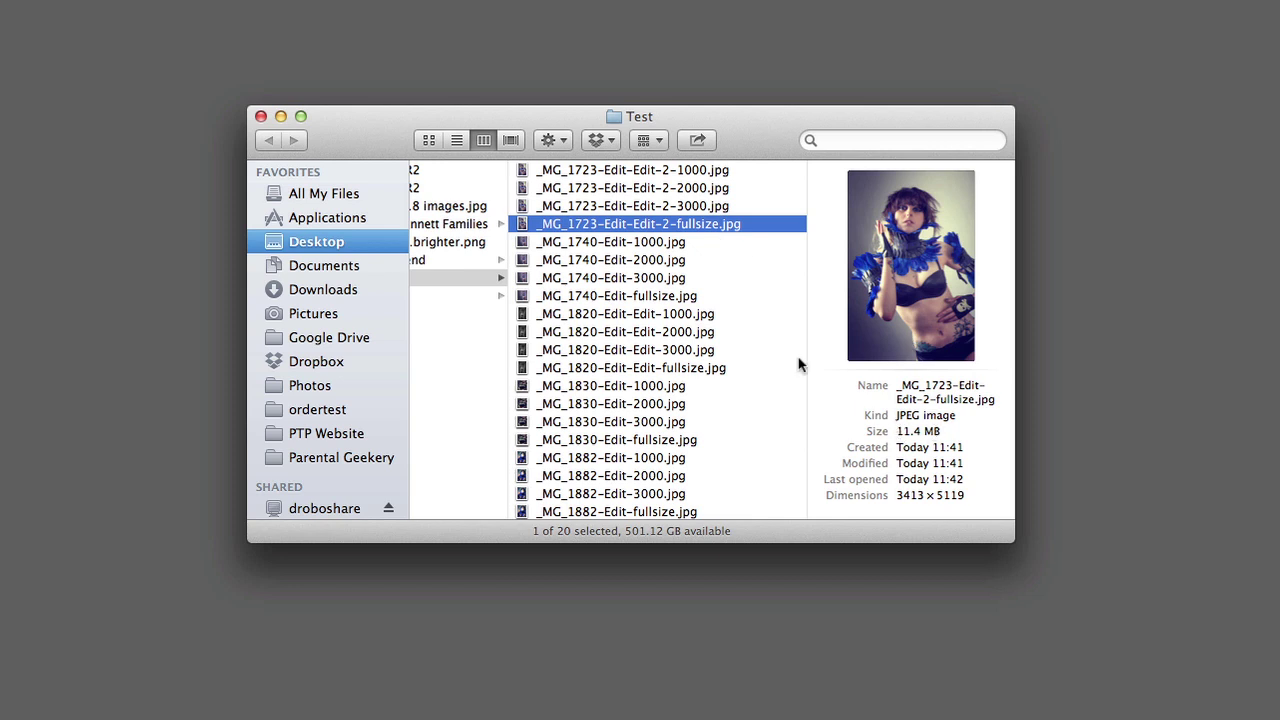
click(704, 205)
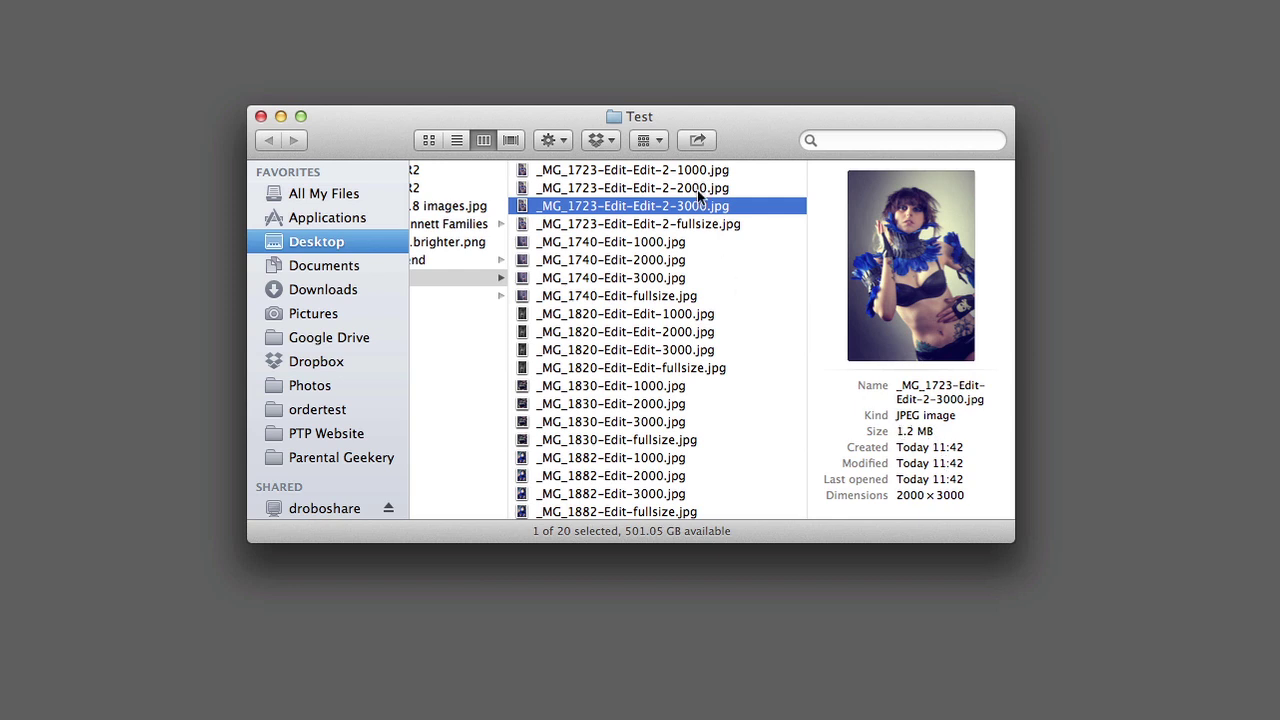
click(697, 188)
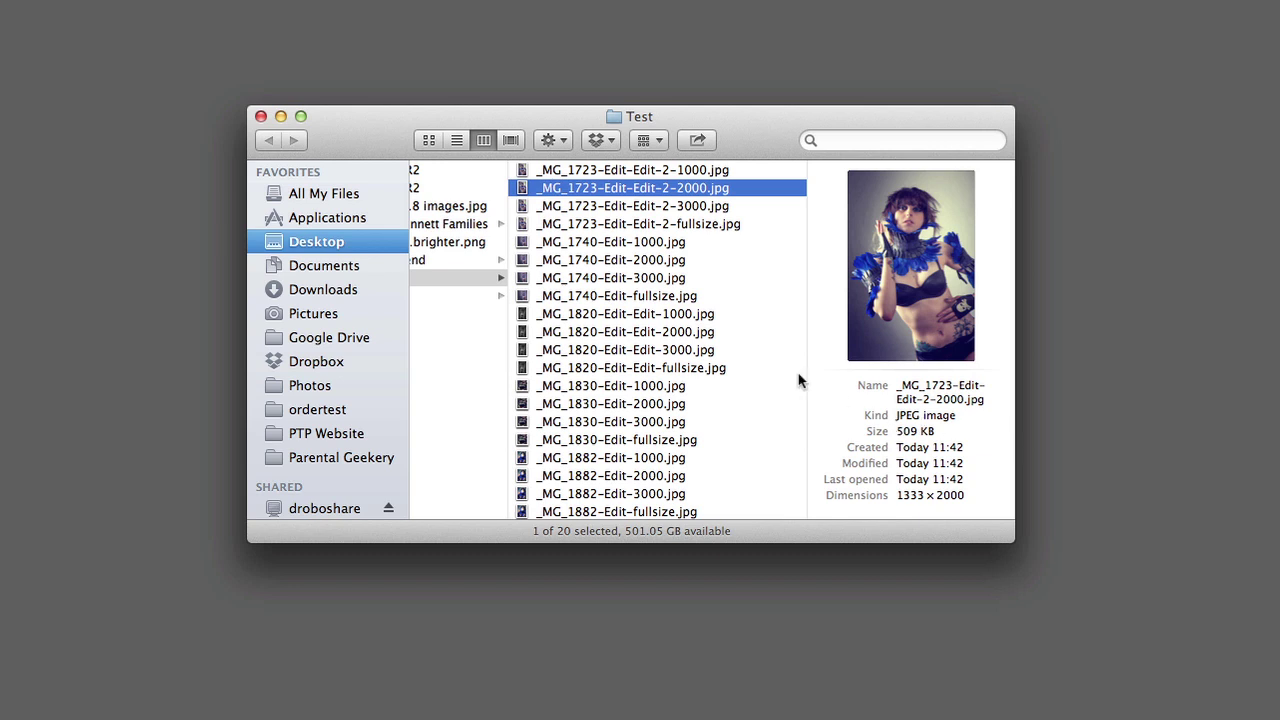
click(664, 171)
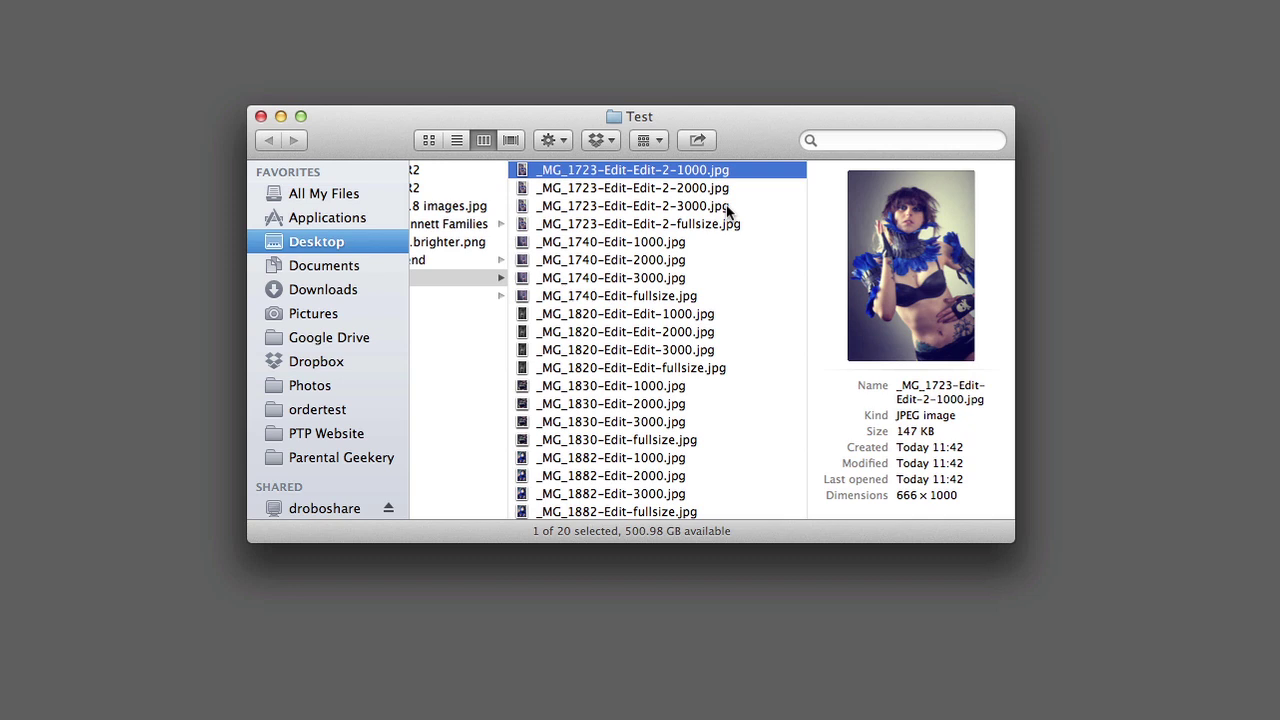
click(699, 222)
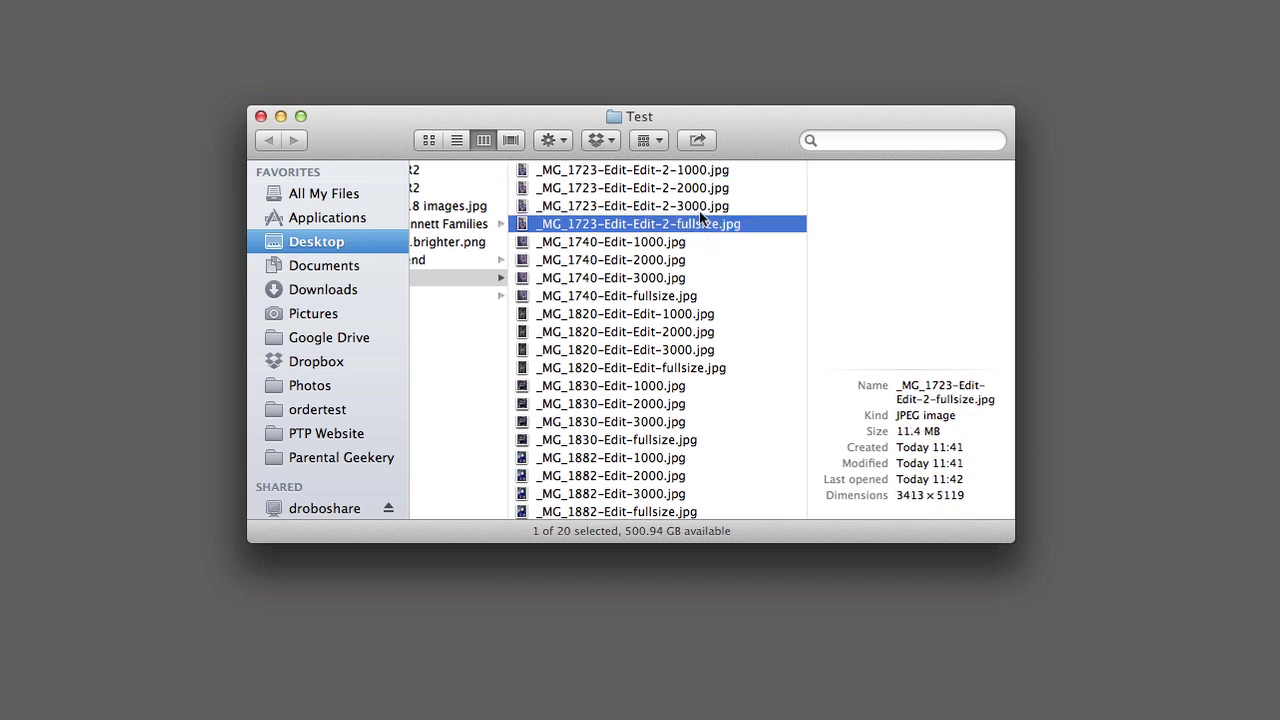
click(696, 170)
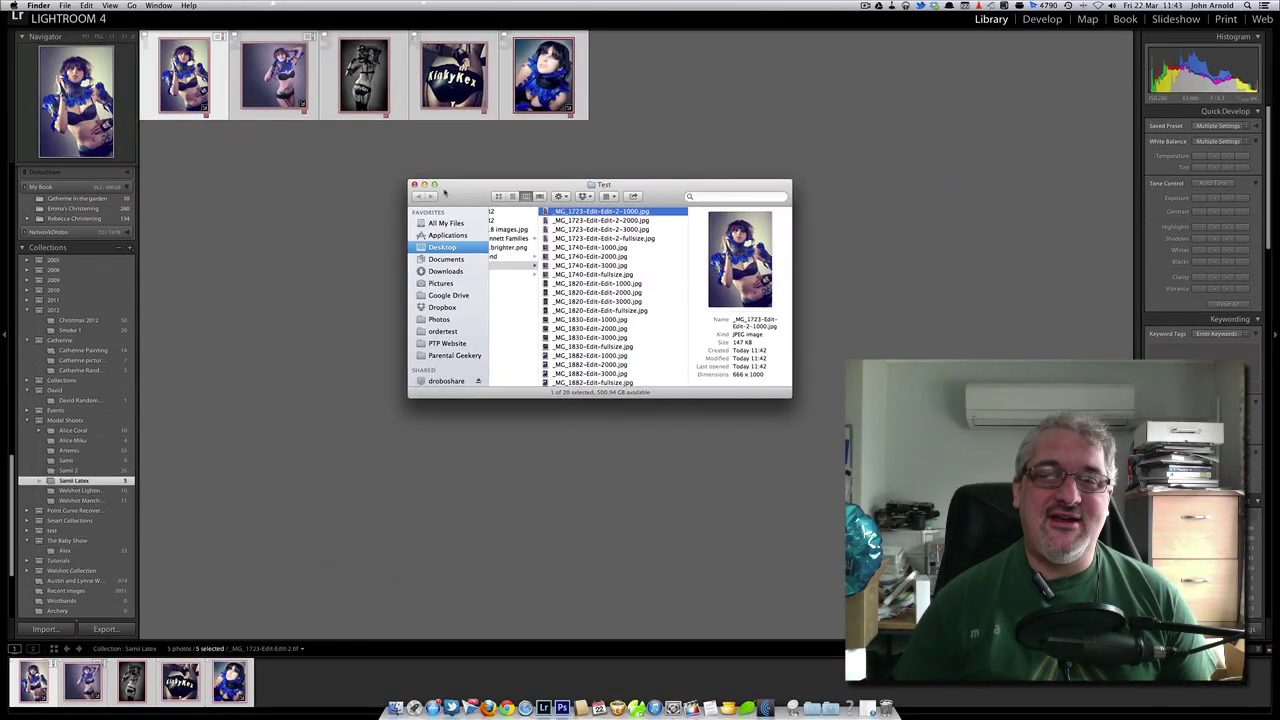
click(467, 164)
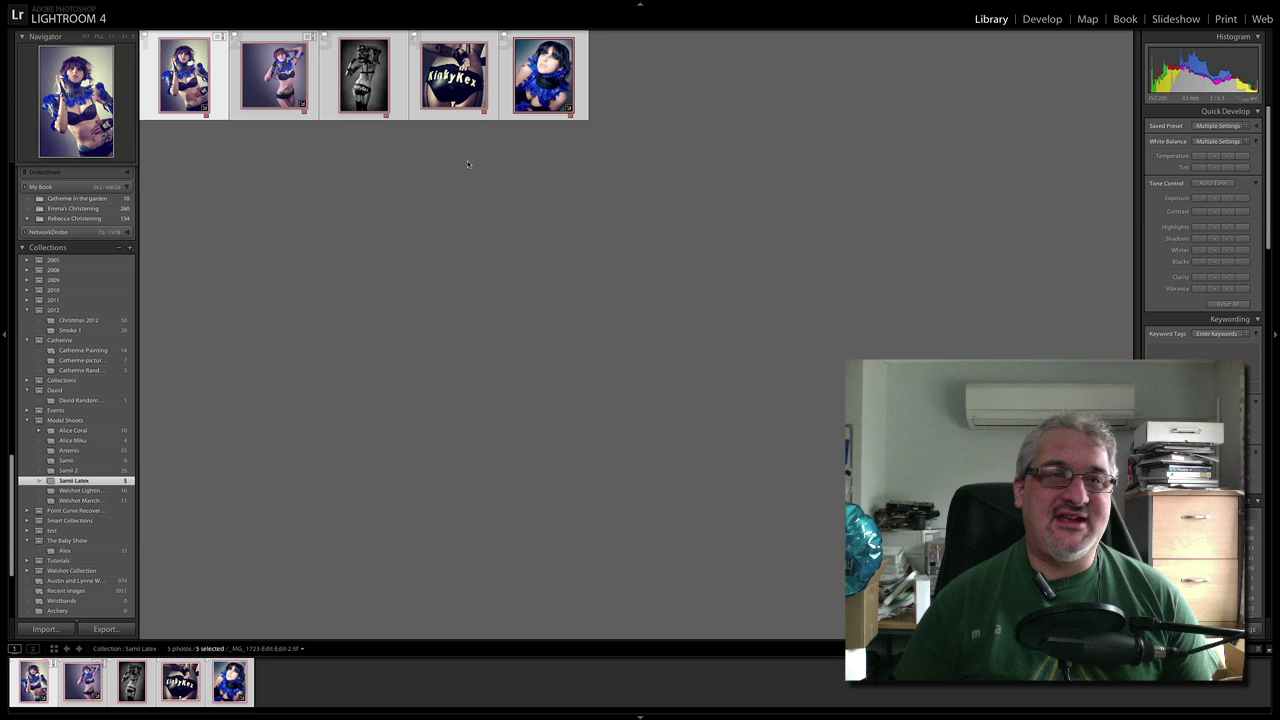